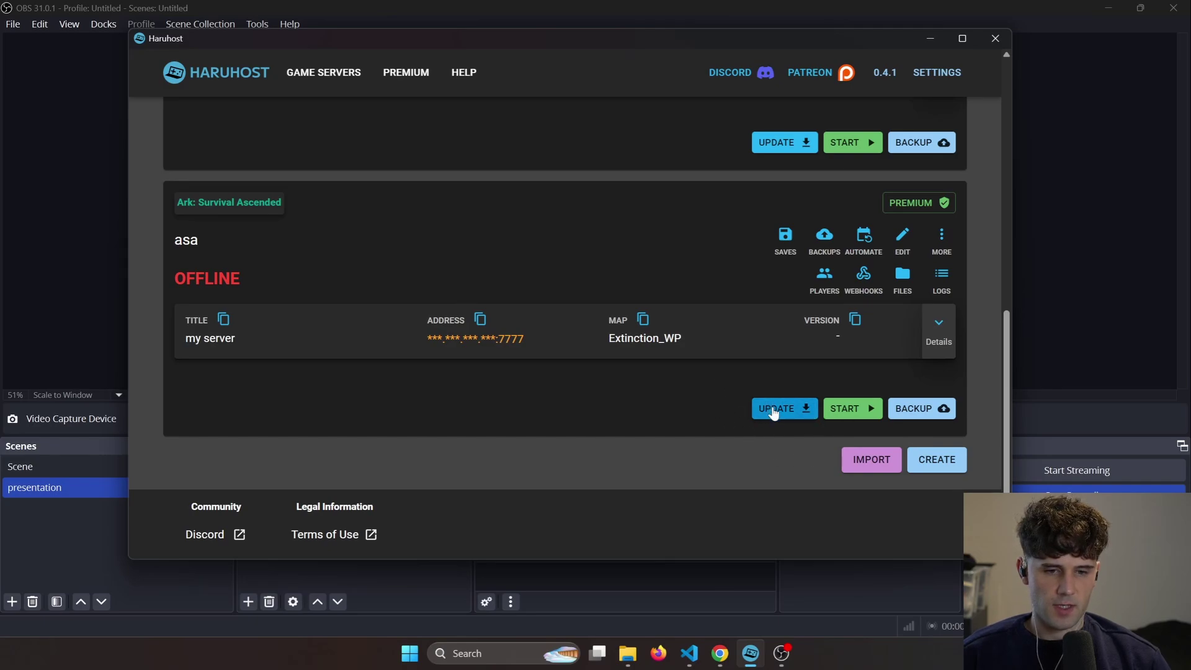
Step: Start the asa Ark server's update and follow its progress bar and log line
left_click(773, 410)
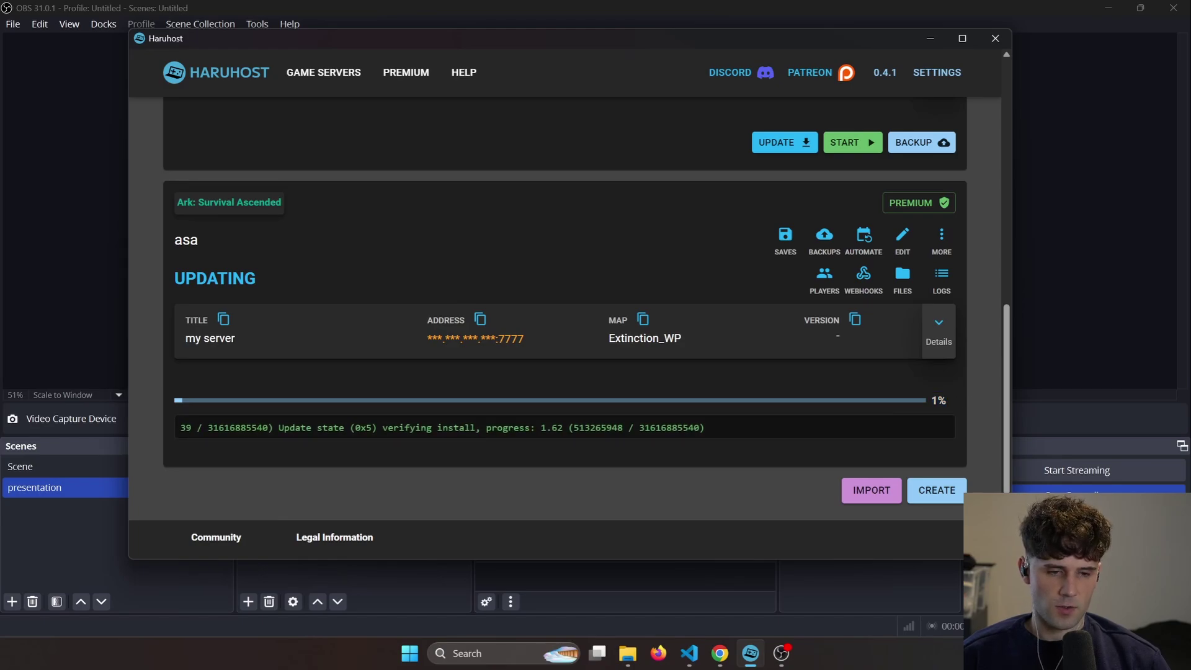
left_click_drag(931, 400, 948, 406)
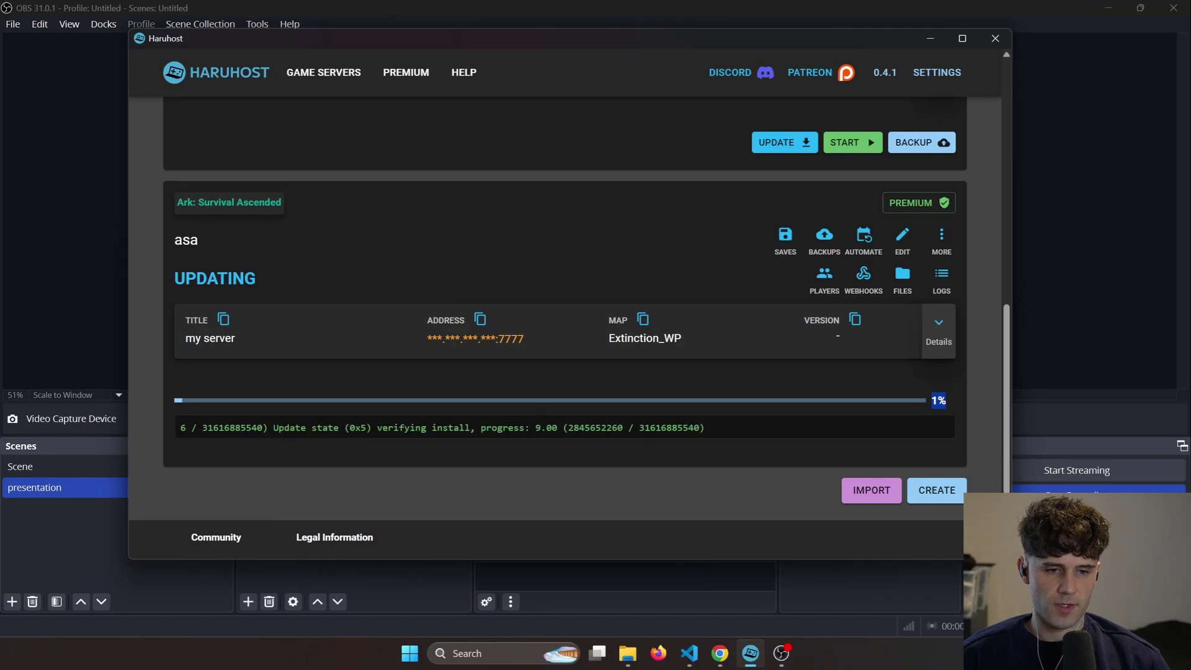
left_click_drag(711, 434, 160, 429)
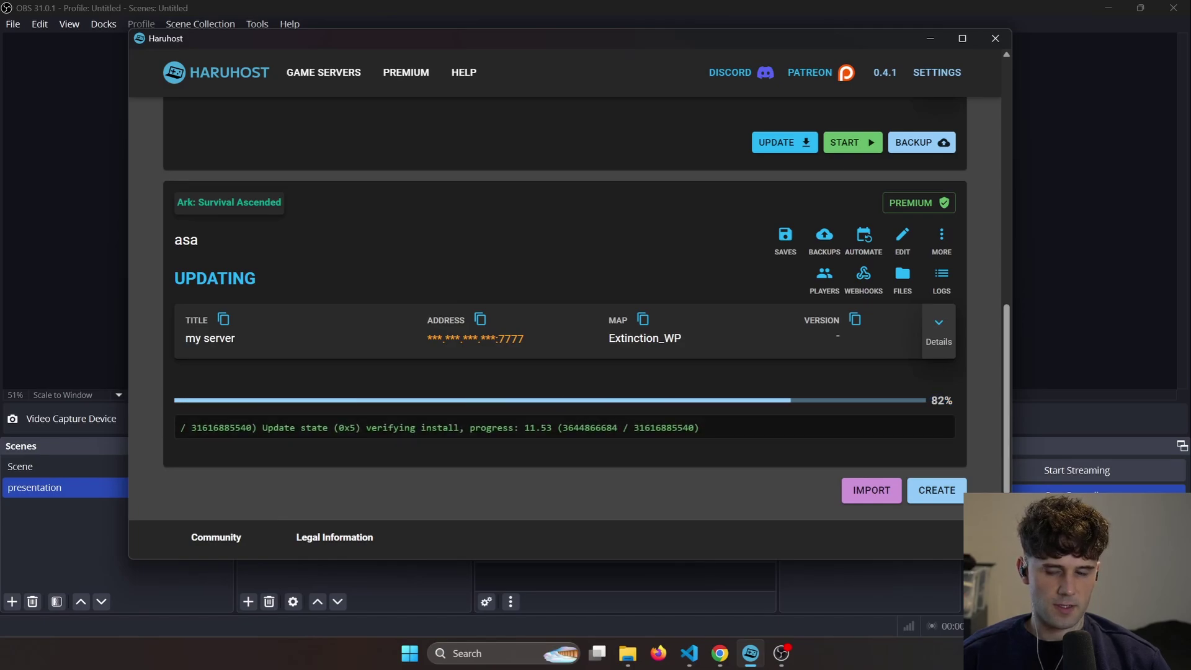
left_click_drag(930, 401, 954, 404)
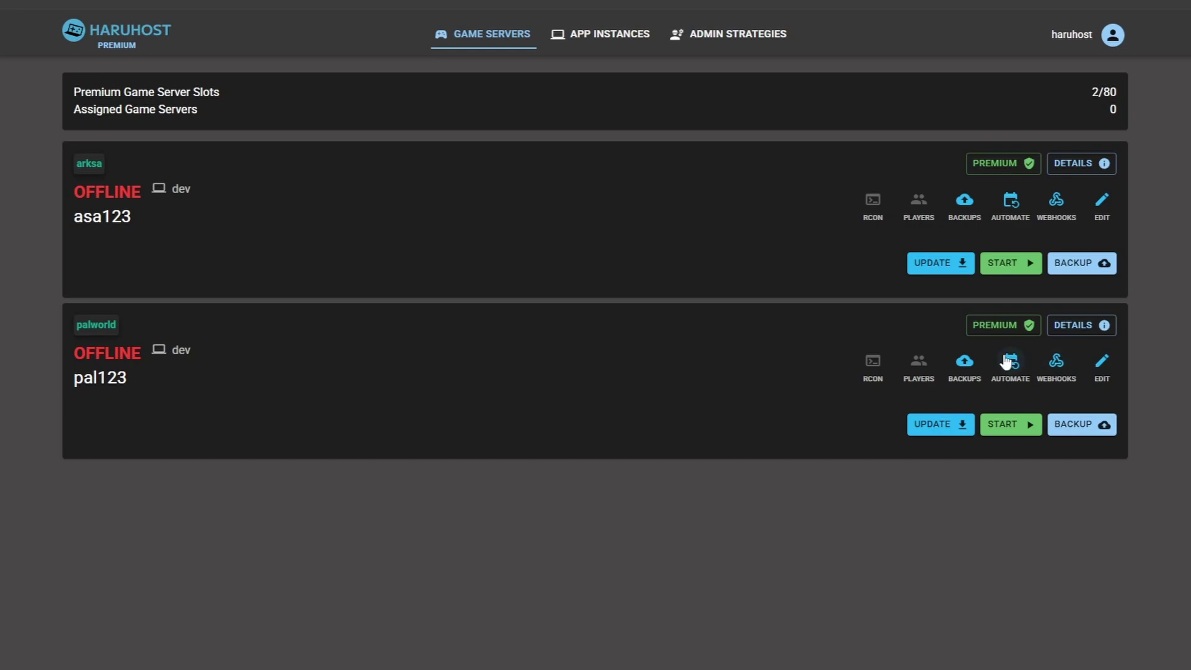
left_click(967, 360)
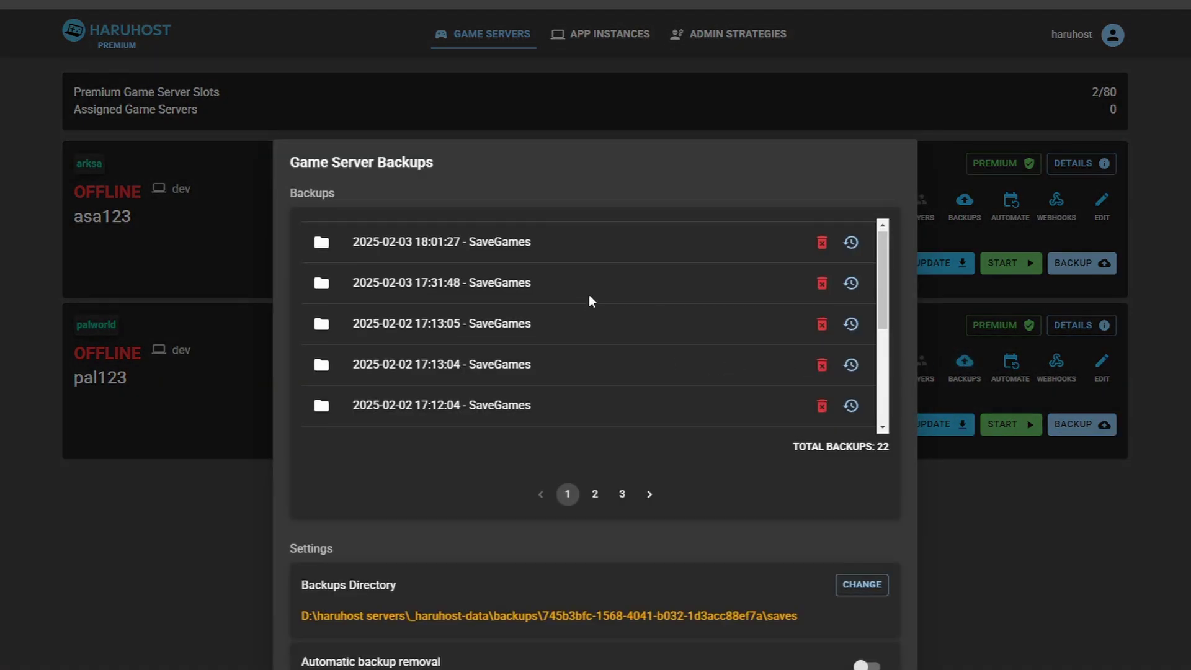
scroll(583, 323, "down", 5)
scroll(579, 335, "up", 5)
scroll(582, 329, "down", 5)
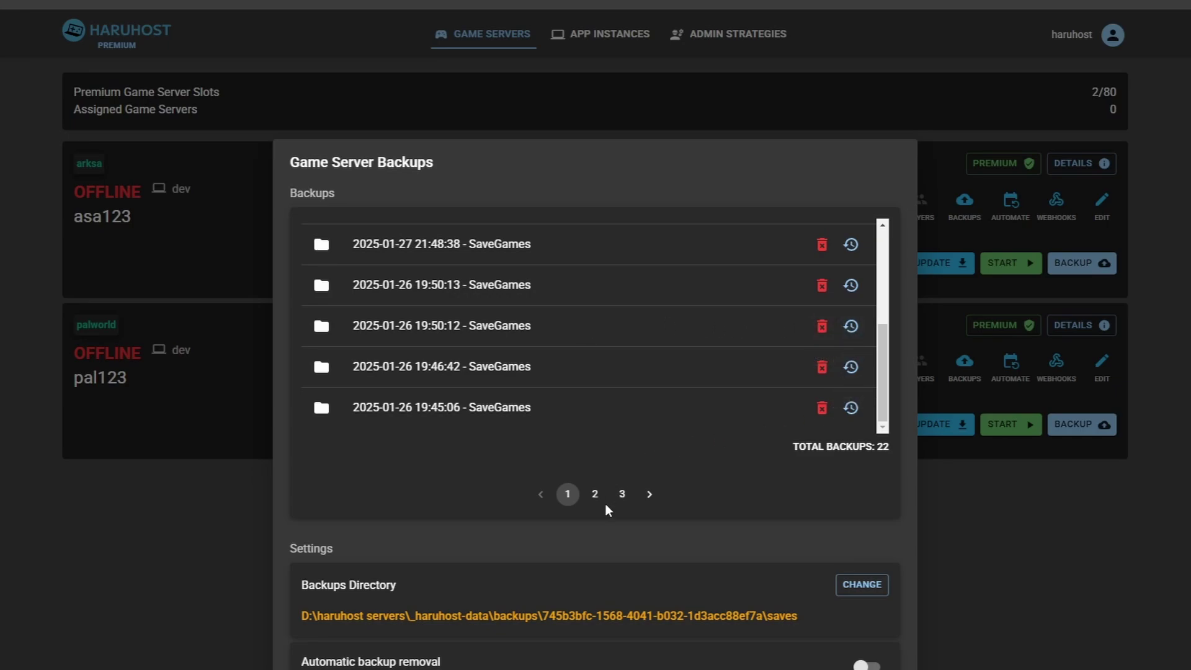
scroll(705, 375, "up", 5)
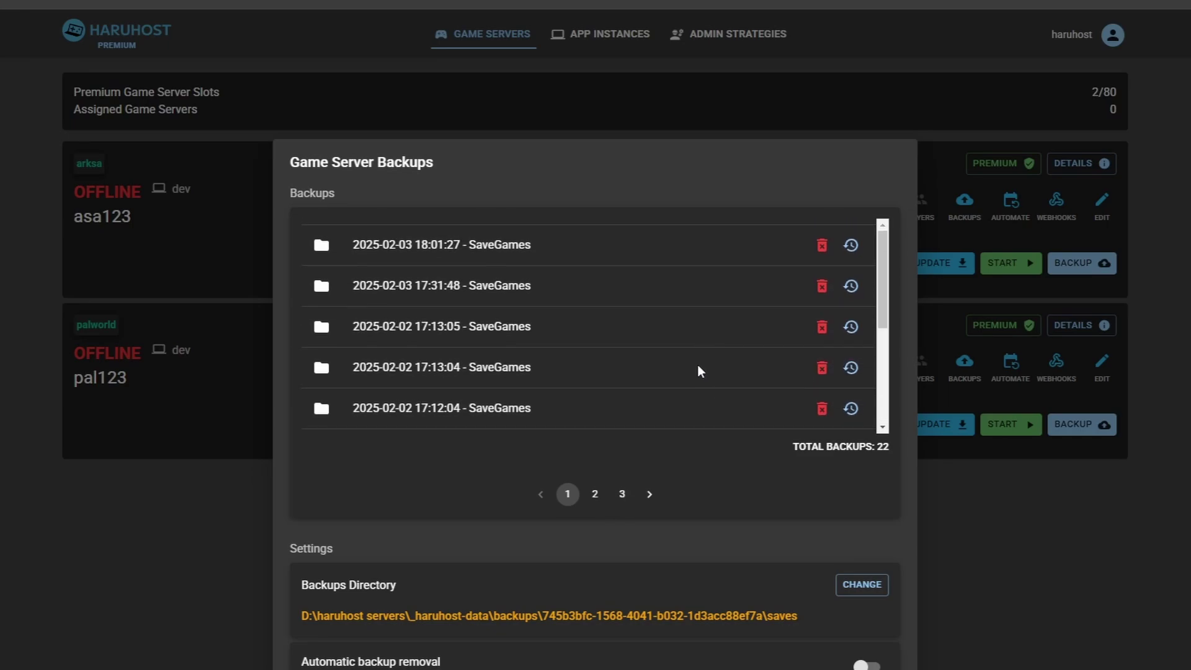
scroll(695, 360, "down", 5)
key("Escape")
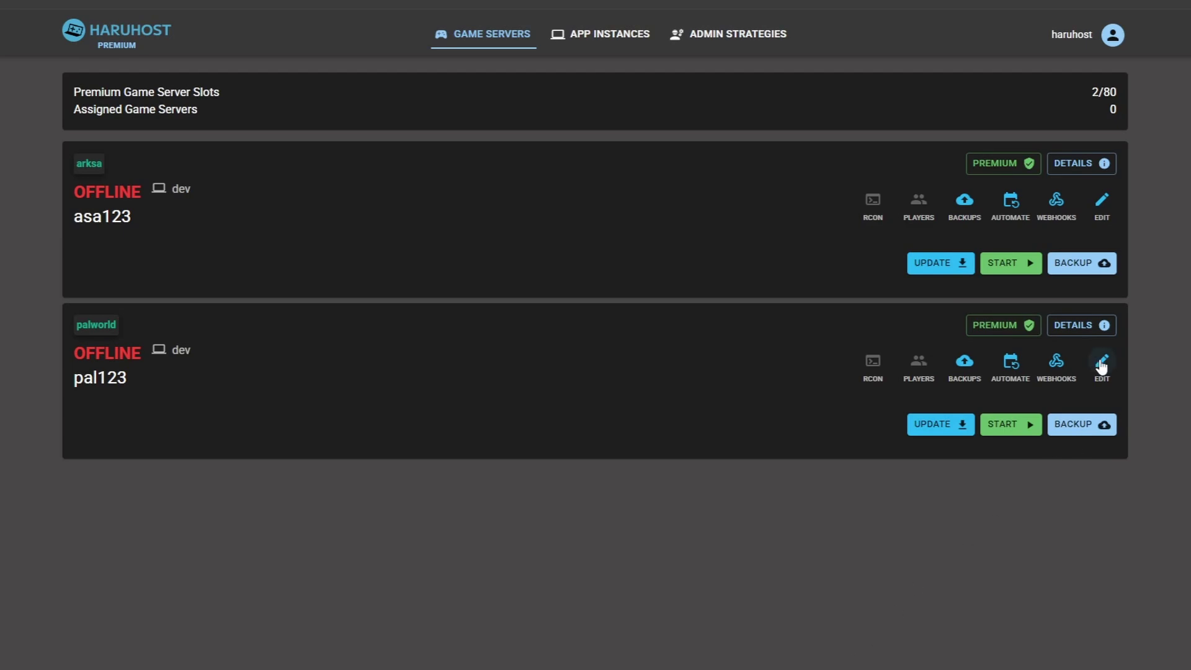
Step: In asa123's mod configuration, swap Ultraman and Welkome Kit and back, then open mod search
left_click(1103, 201)
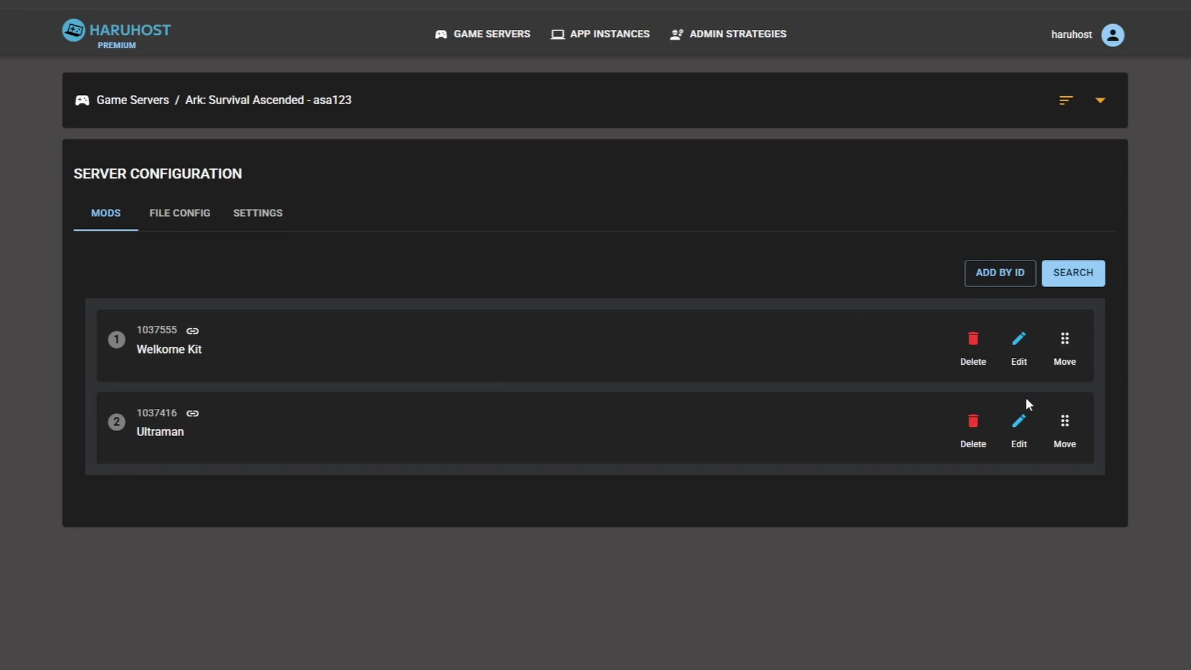
left_click_drag(1065, 423, 1056, 335)
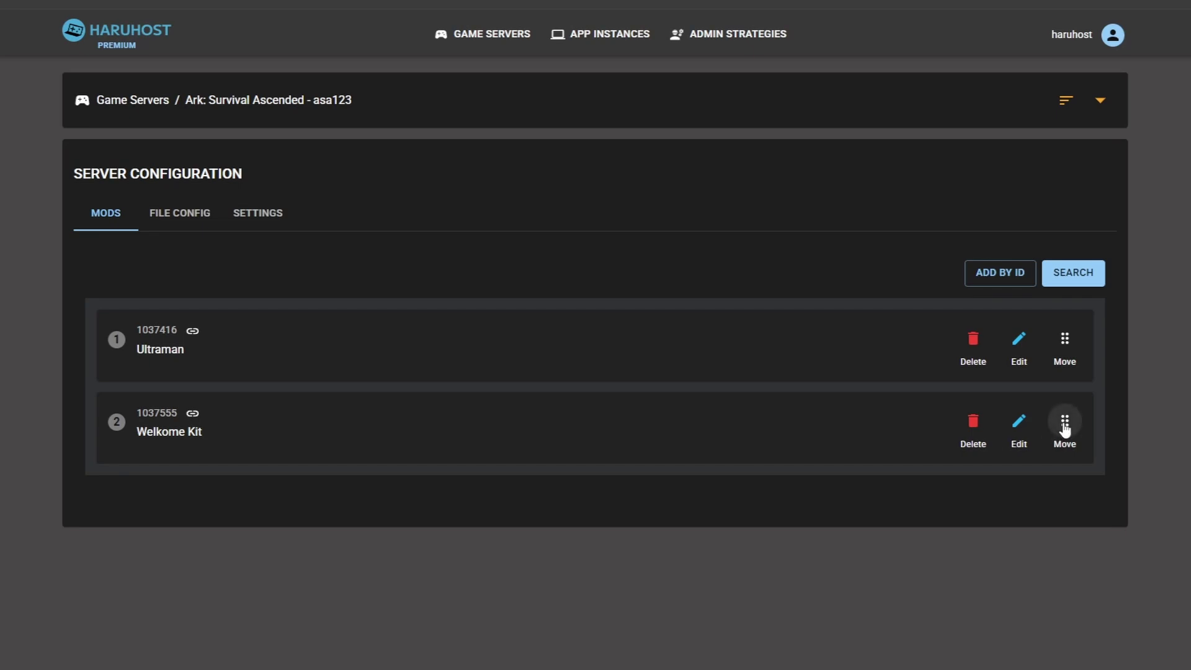
left_click_drag(1065, 428, 1063, 341)
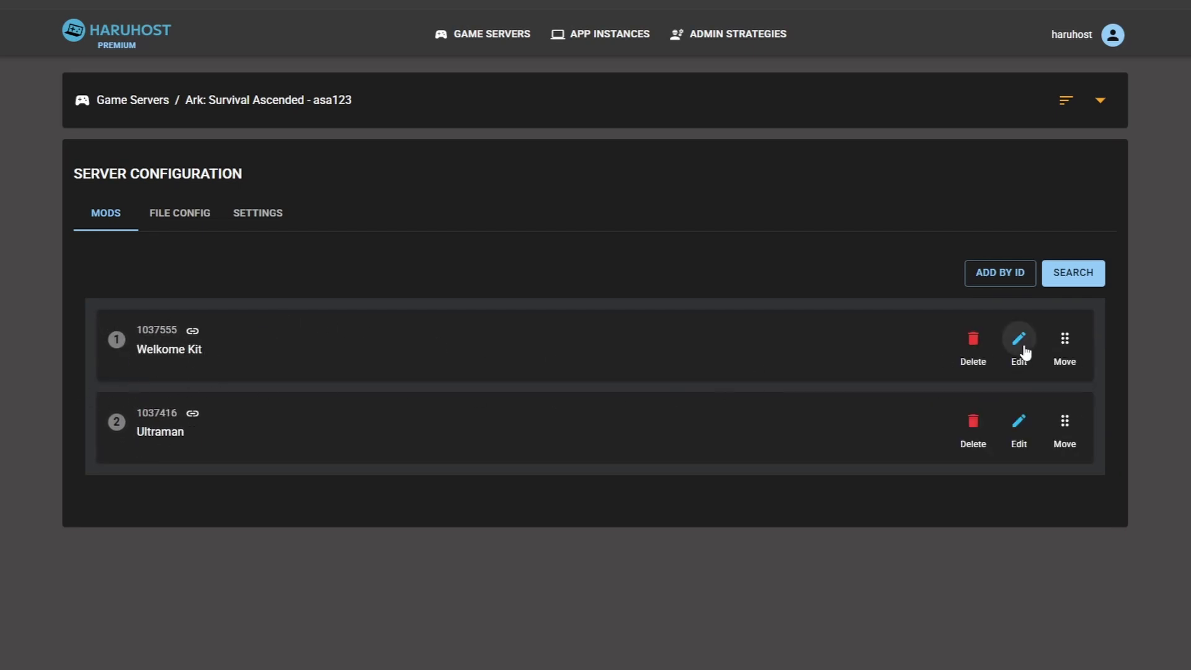
left_click(1067, 280)
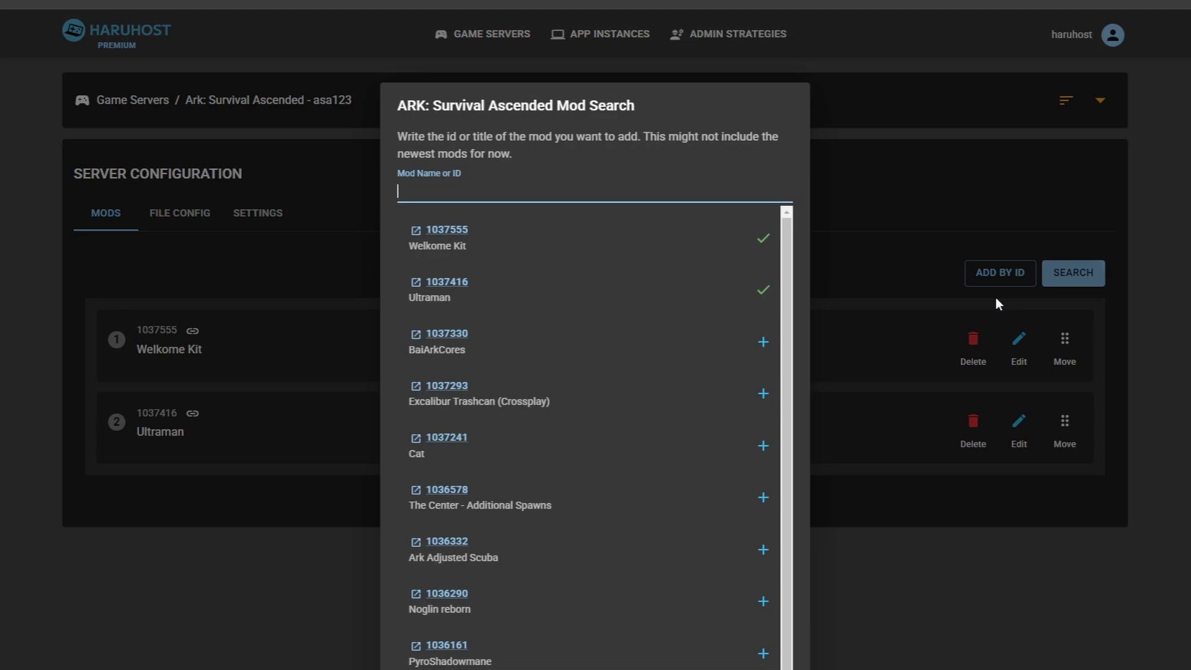
Step: Add the Cat mod to asa123 and give it the override title cat2
left_click(764, 446)
key("Escape")
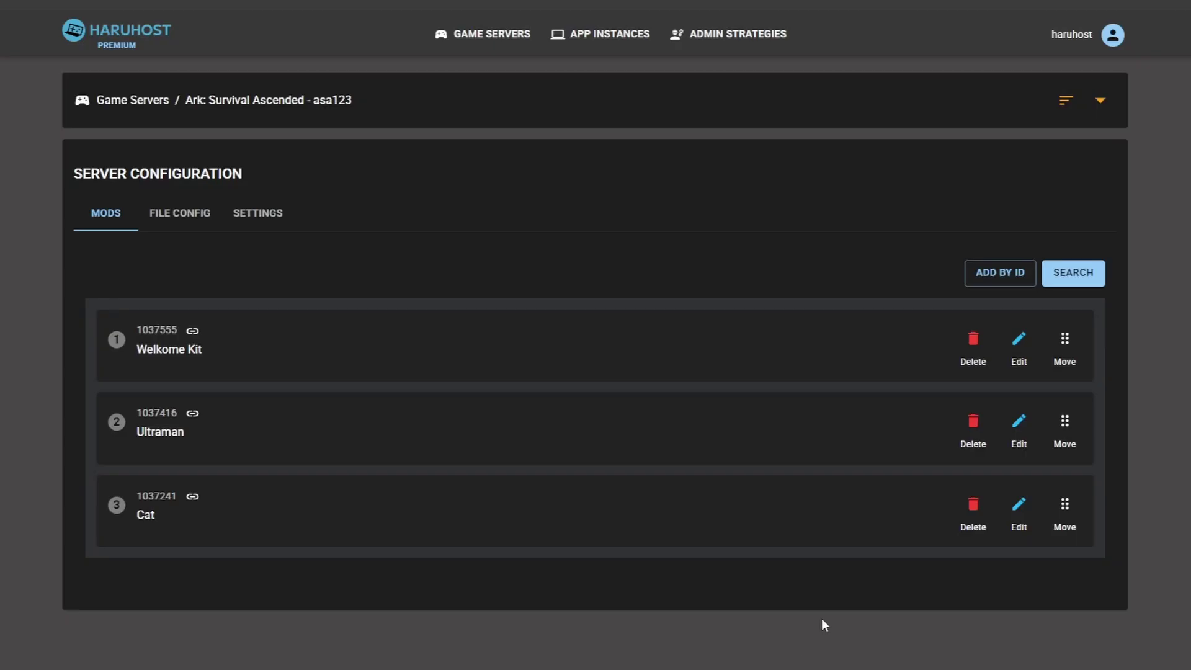
left_click(1019, 505)
left_click(567, 515)
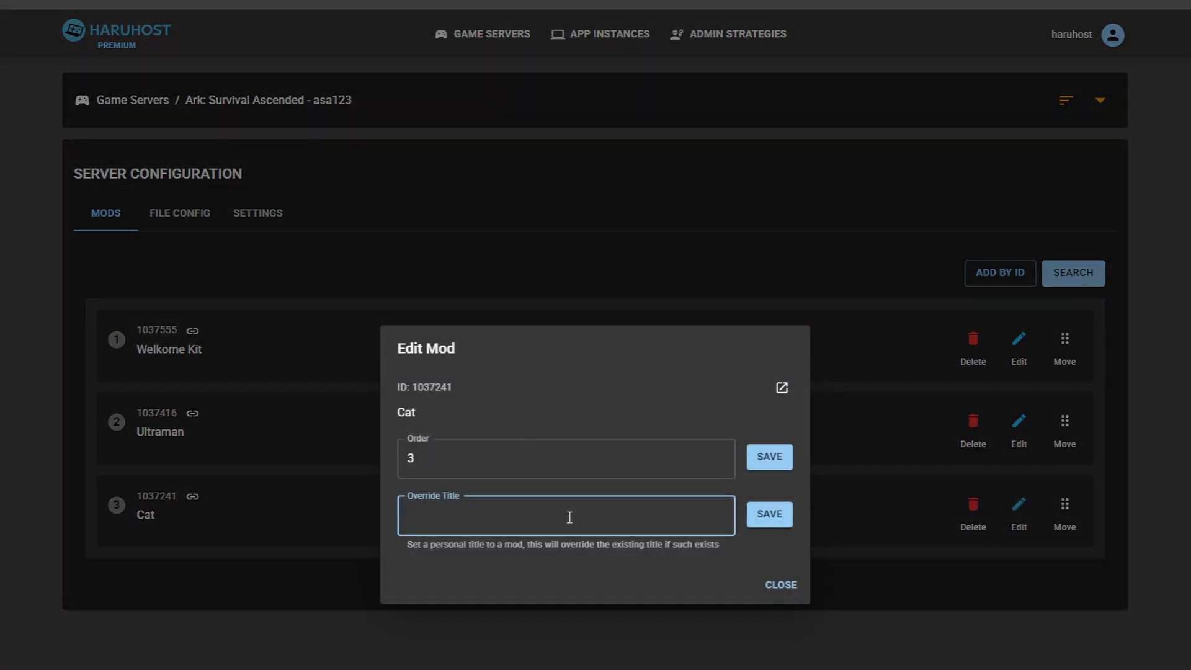
type("cat2")
left_click(758, 513)
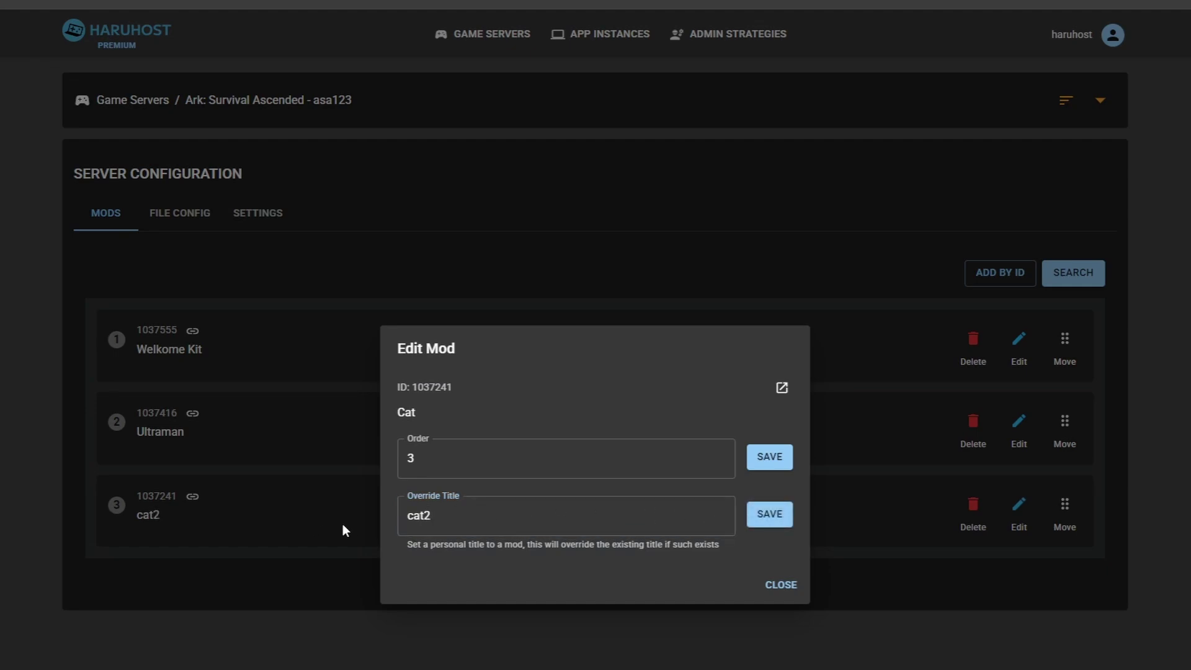
left_click(781, 585)
Step: Add mod 1234567 by ID and set its override title to 'my'
left_click(1019, 273)
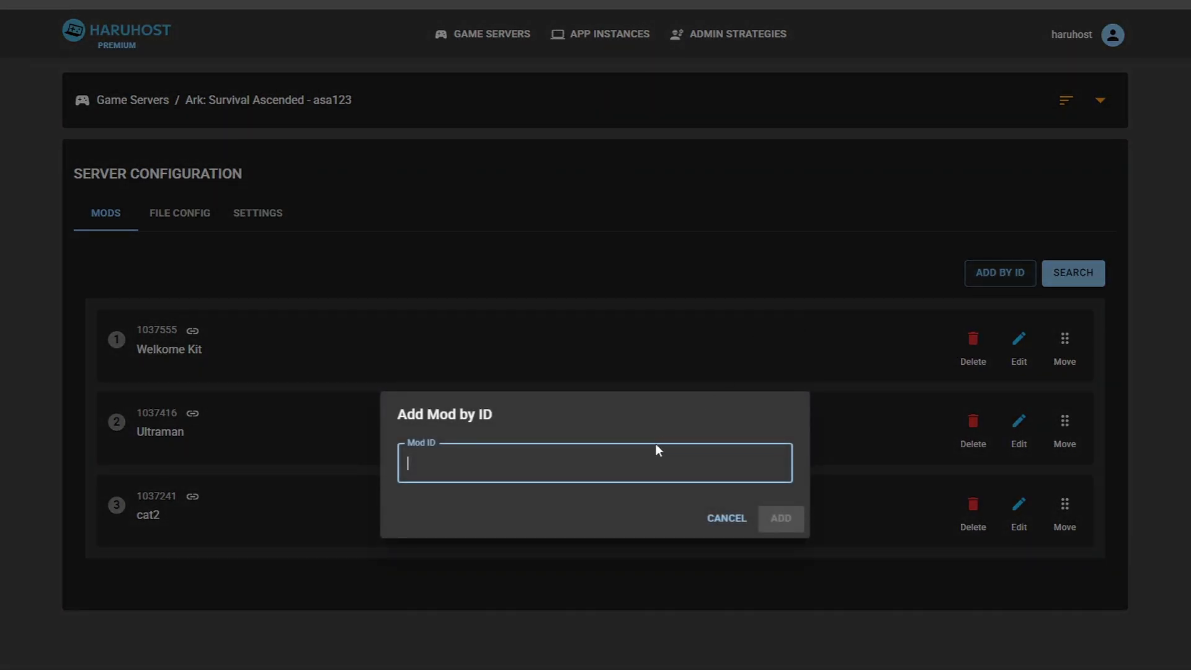
type("1234567")
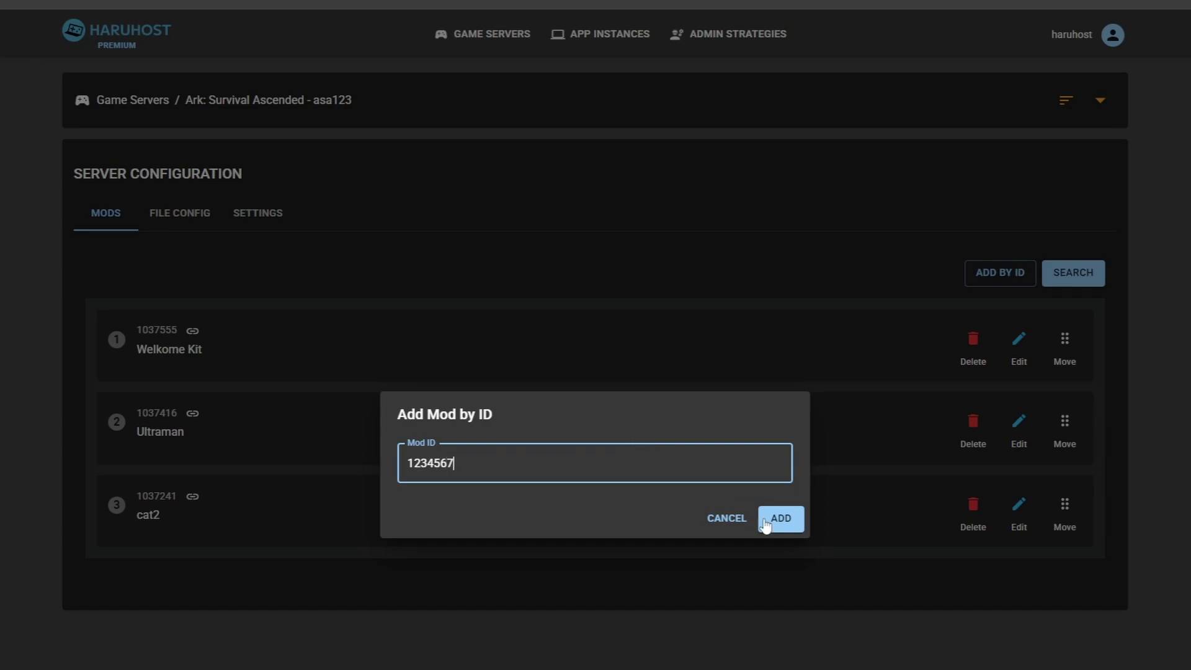
left_click(781, 519)
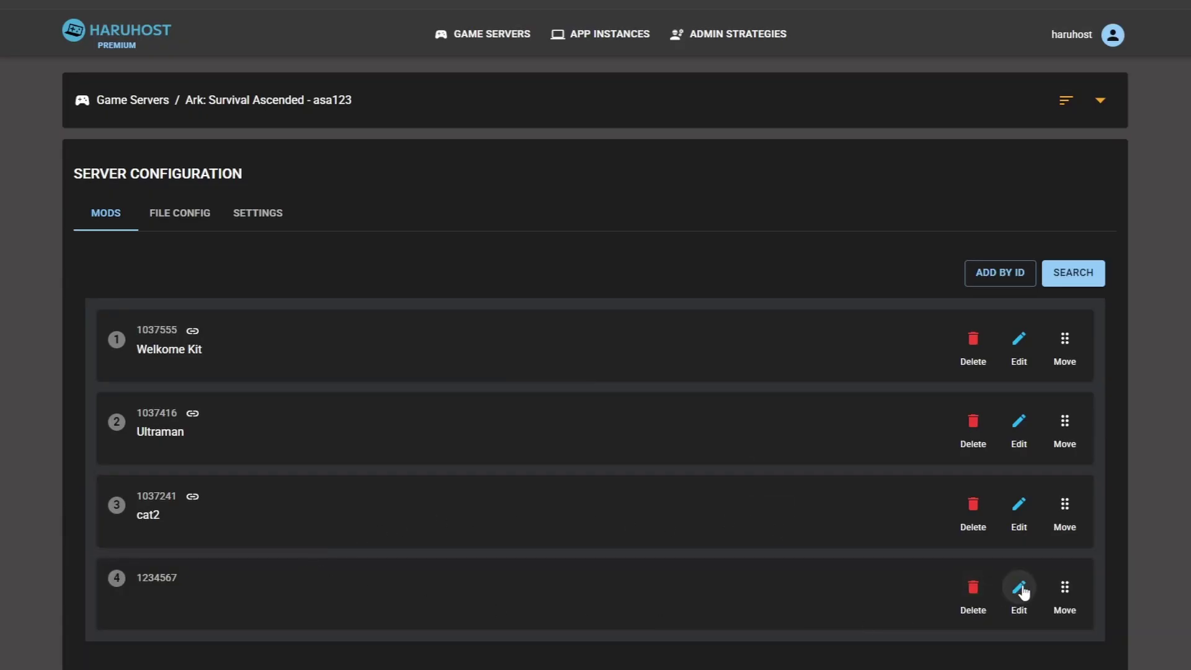
left_click(1021, 590)
left_click(572, 506)
type("my")
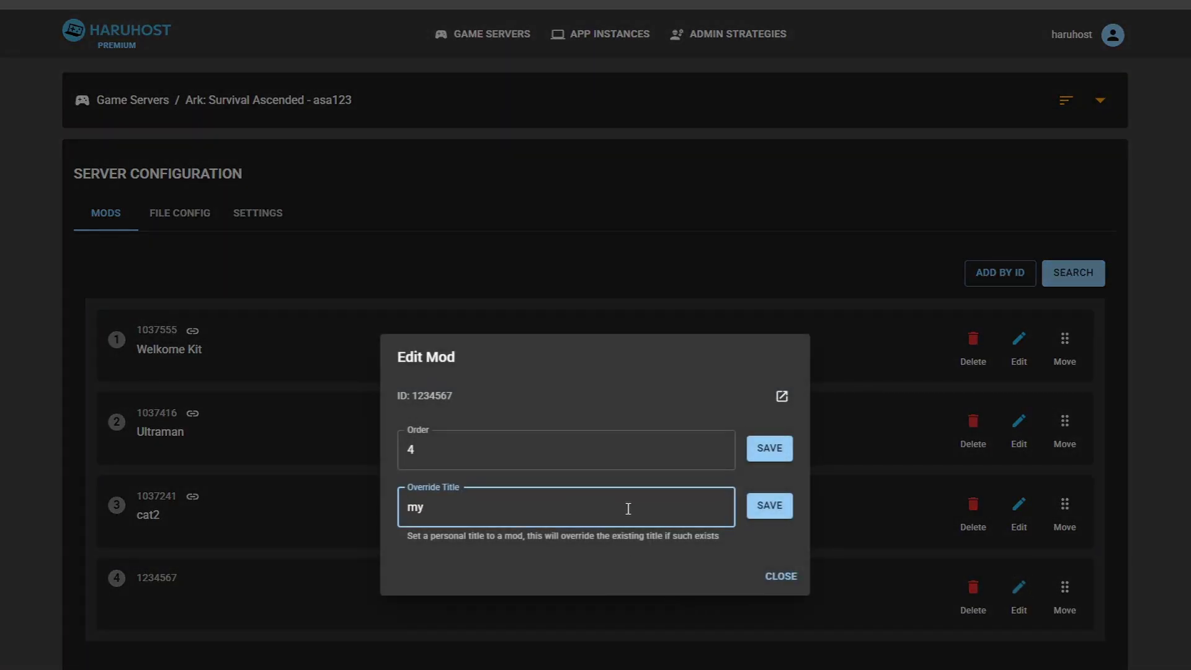
left_click(769, 505)
left_click(780, 577)
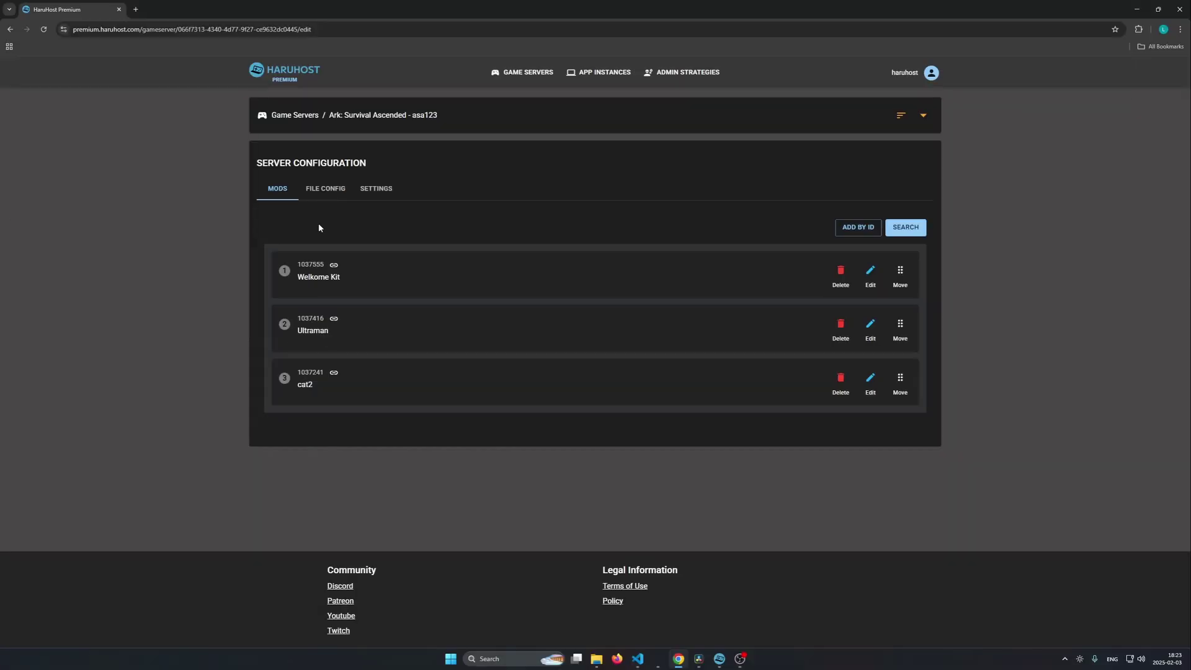
Step: In GameUserSettings.ini, search 'auto' and change line 39's bHasRunAutoSettings from False to True
left_click(330, 193)
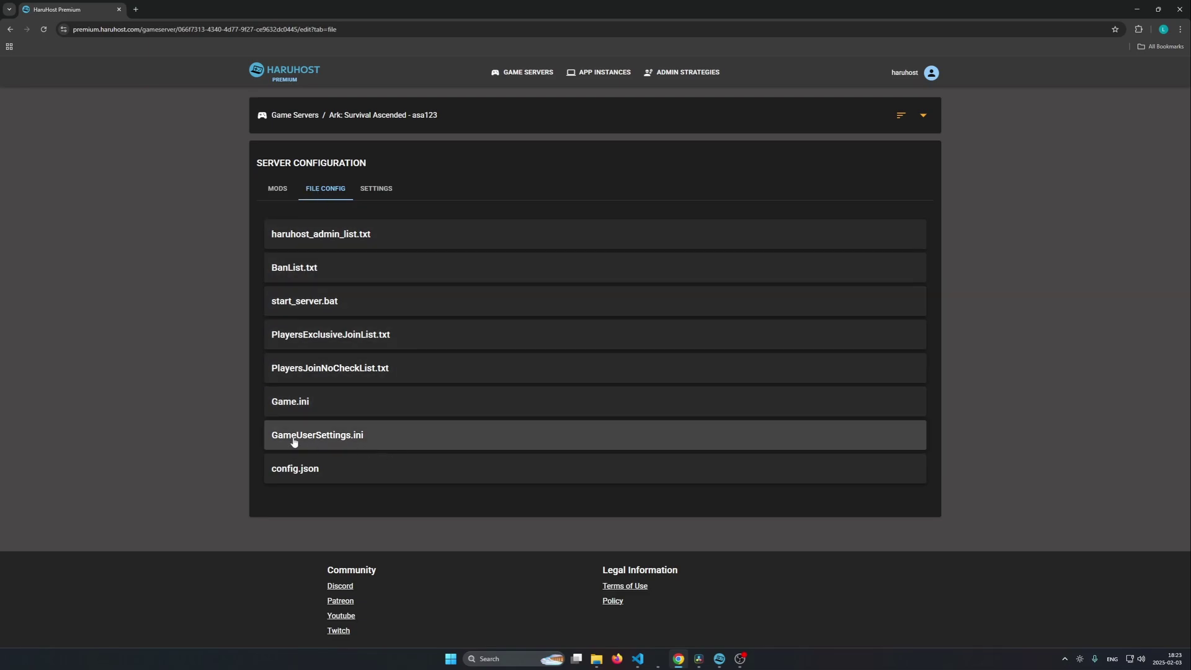
left_click(397, 444)
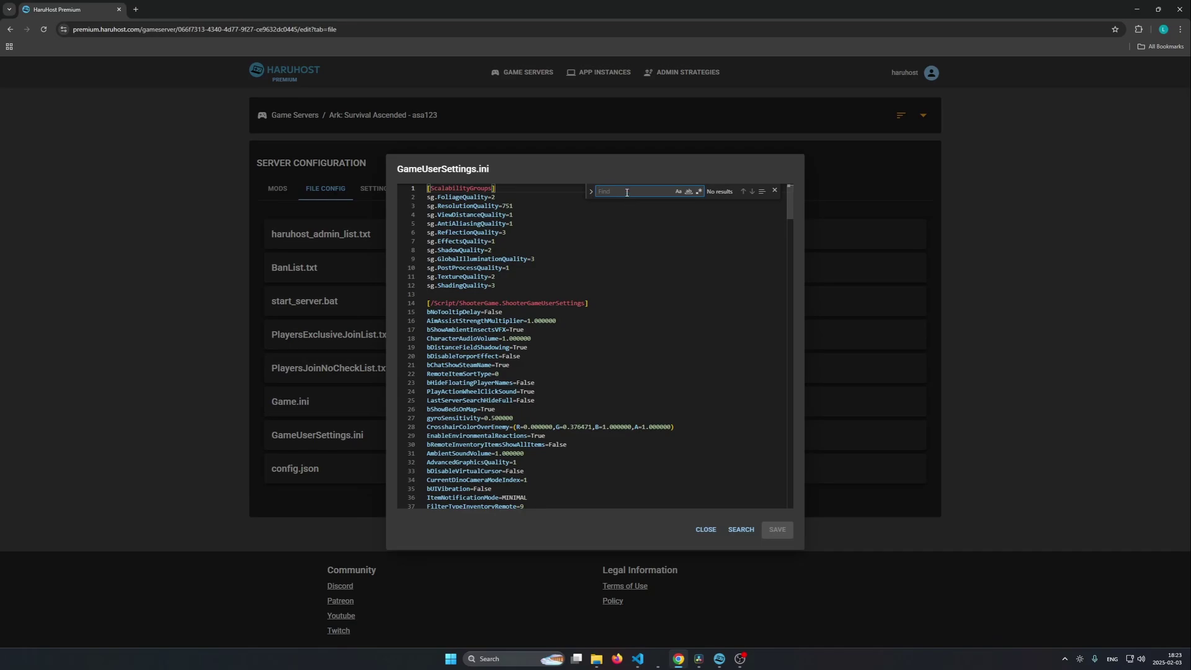
type("auto")
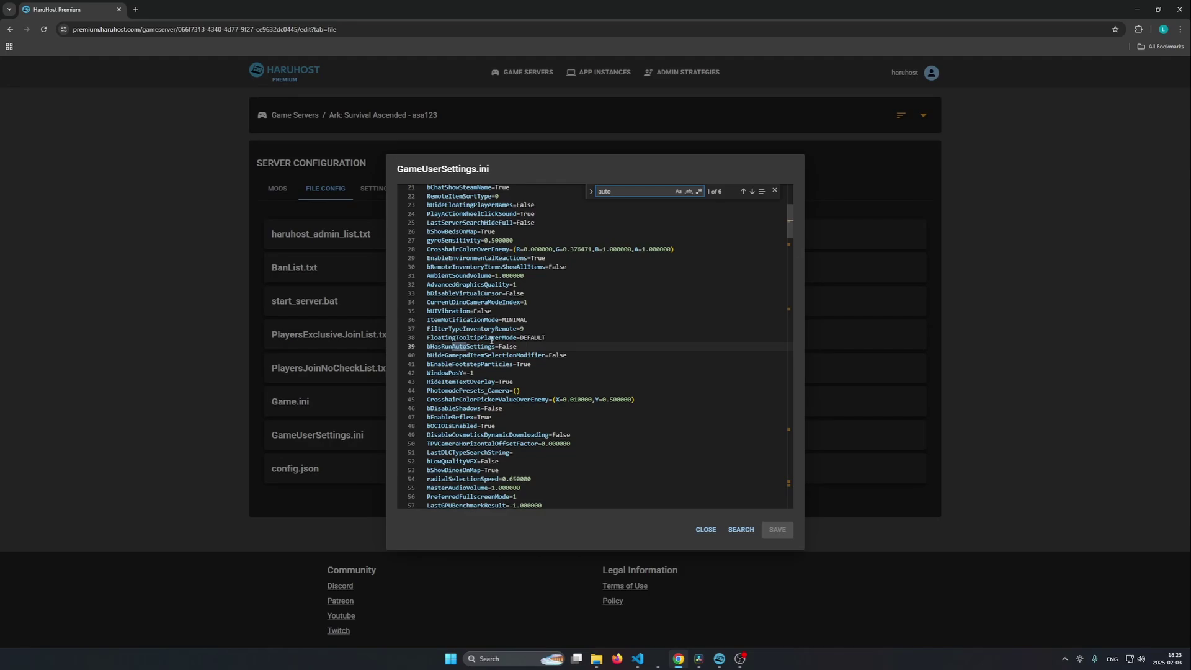
double_click(503, 346)
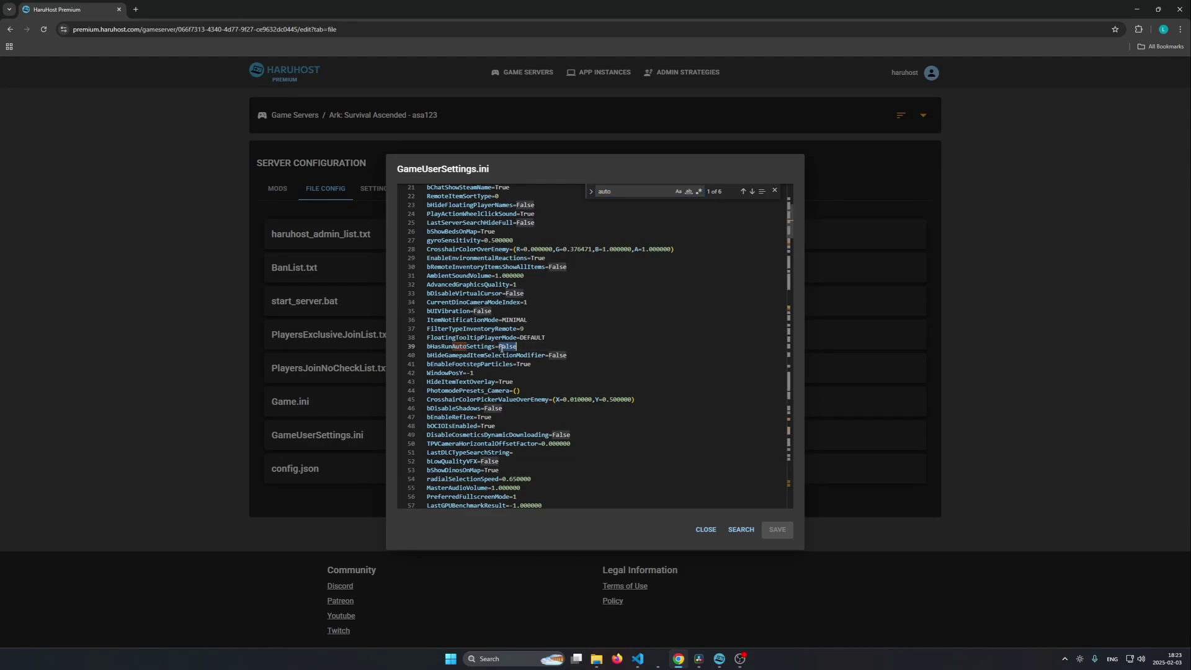
type("True")
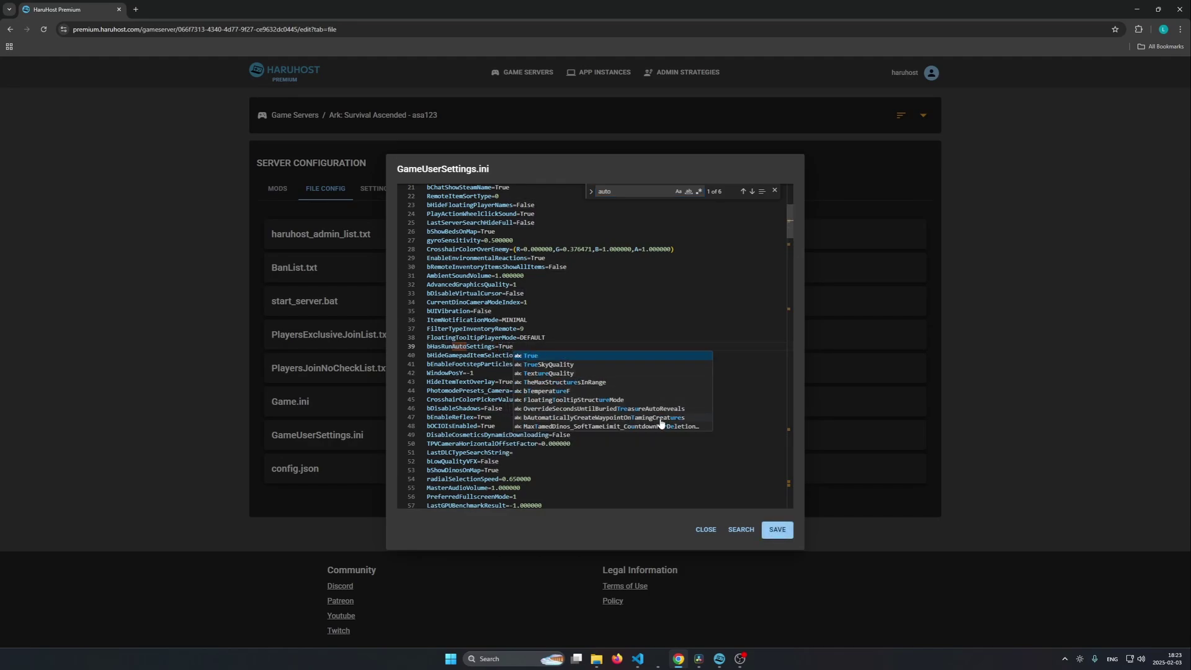
left_click(733, 496)
Step: Save and close the True change, reopen the file, revert line 39 to False and save
left_click(716, 533)
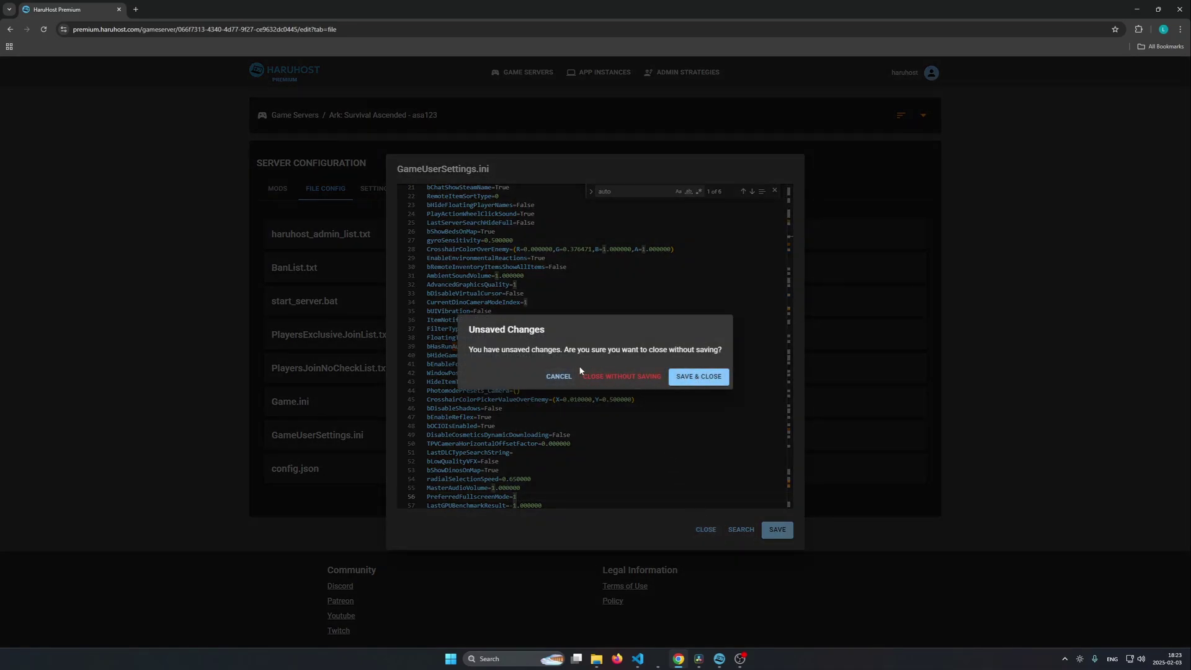
left_click(711, 380)
left_click(594, 434)
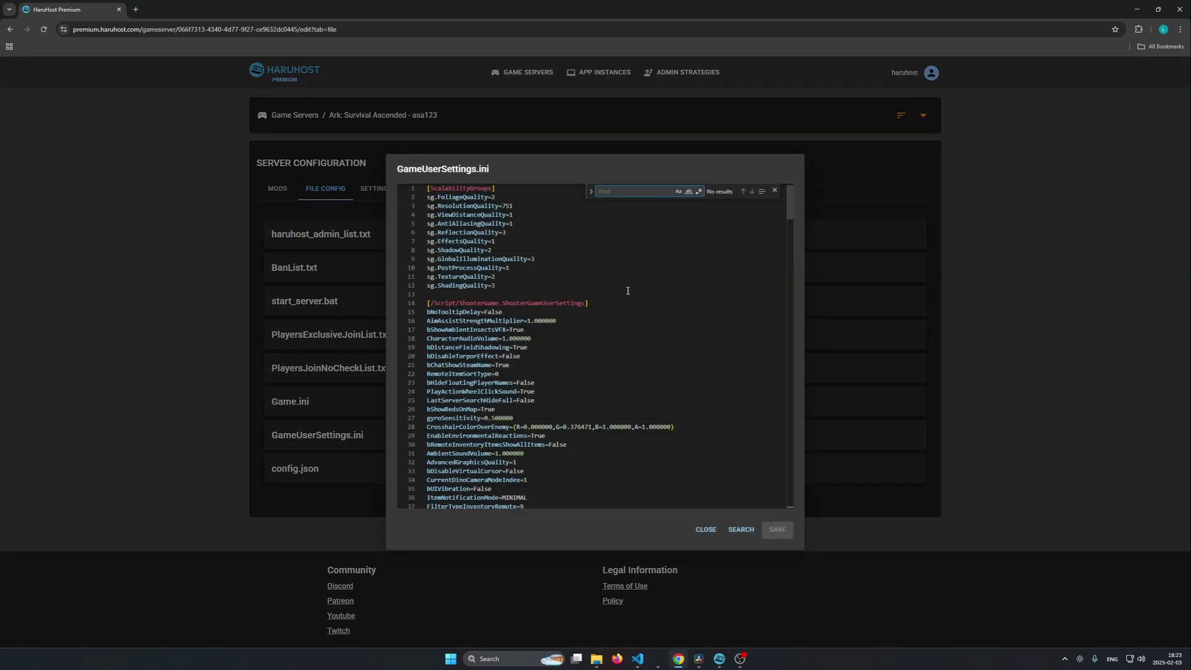
type("auto")
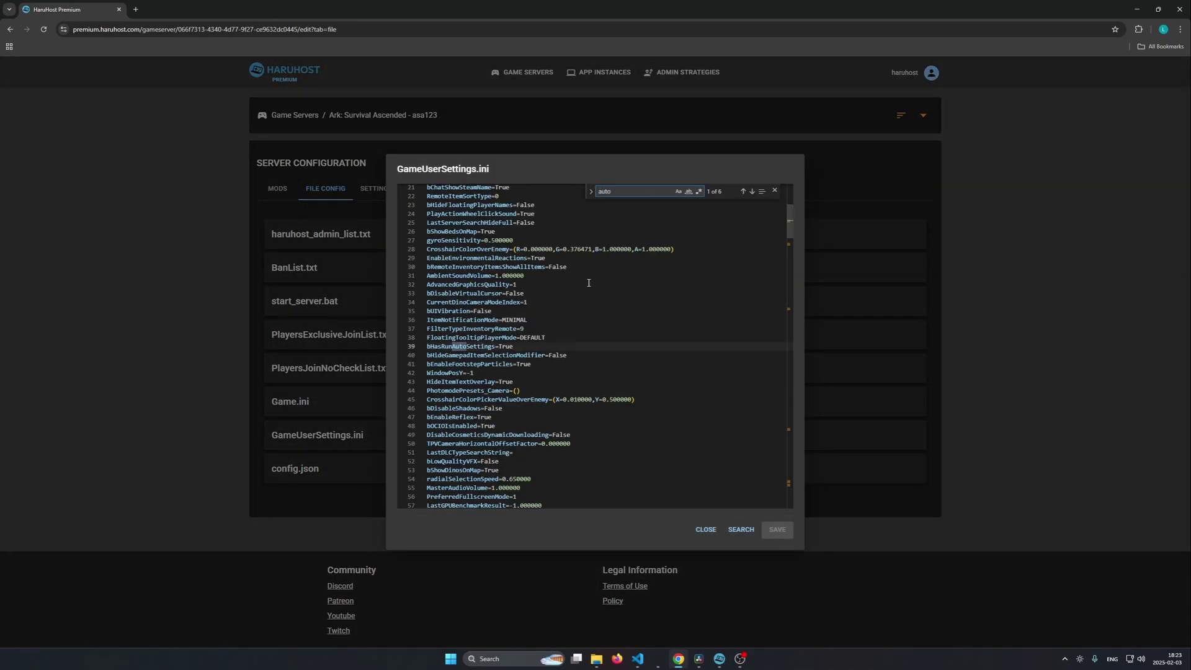
double_click(504, 346)
type("Fals")
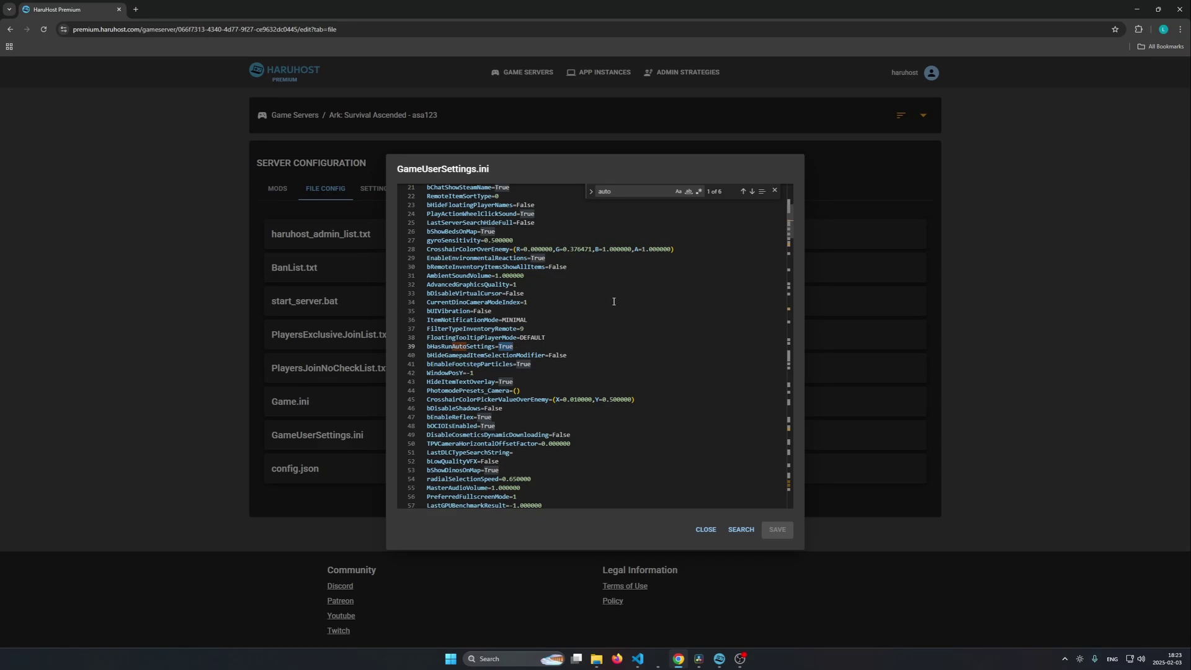
type("e")
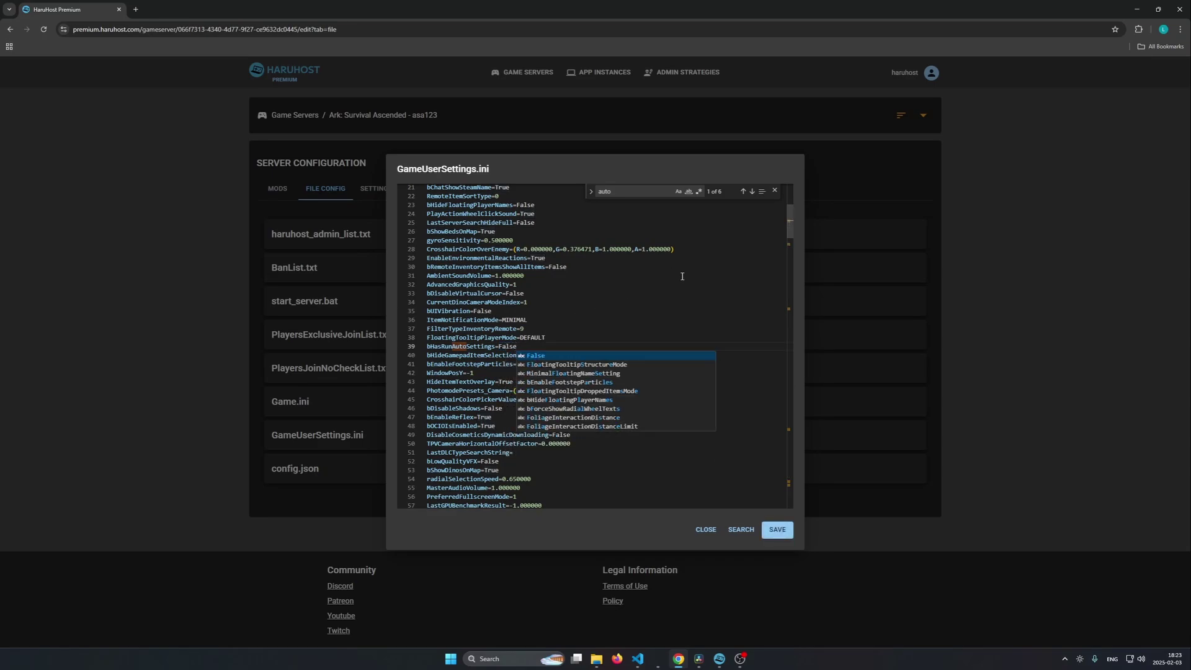
left_click(682, 276)
left_click(781, 529)
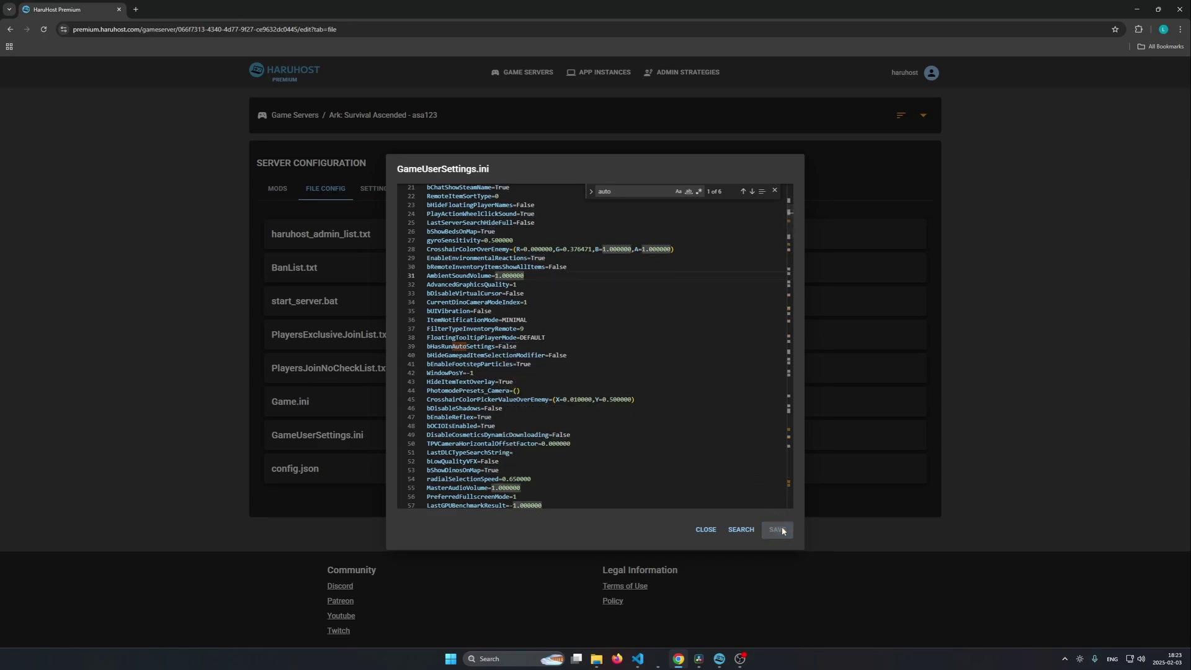
Step: Try the file search with 'fdfd', close it, and select the HasRunAutoSettings setting on line 39
left_click(747, 529)
type("fdfd")
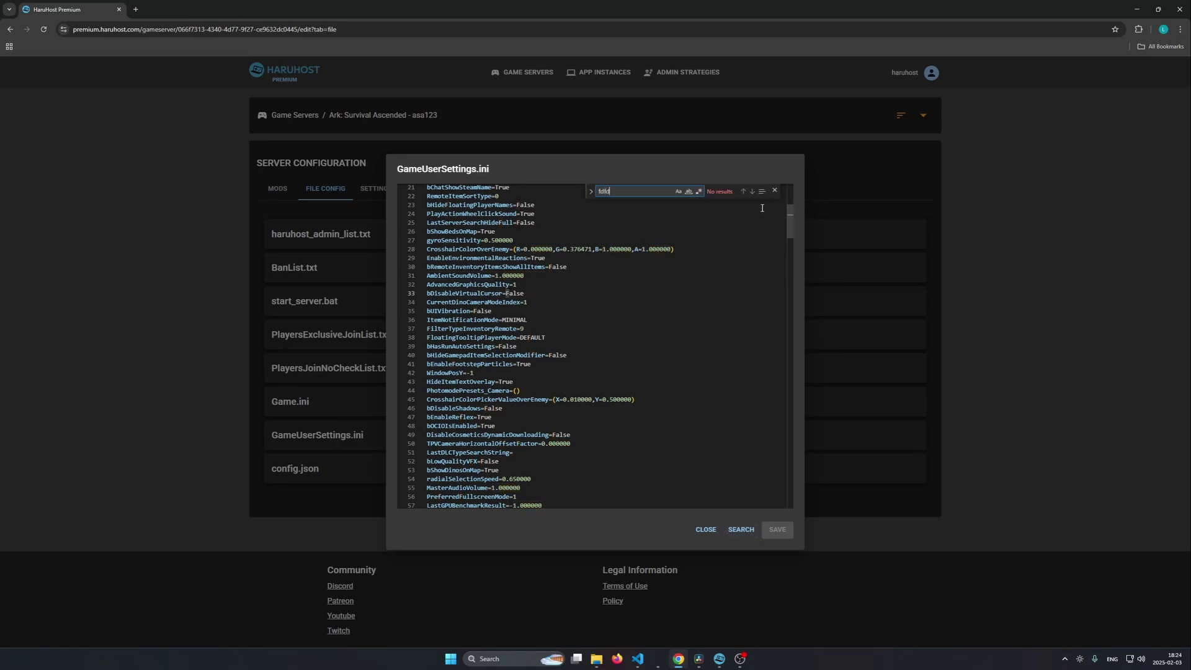
left_click(774, 193)
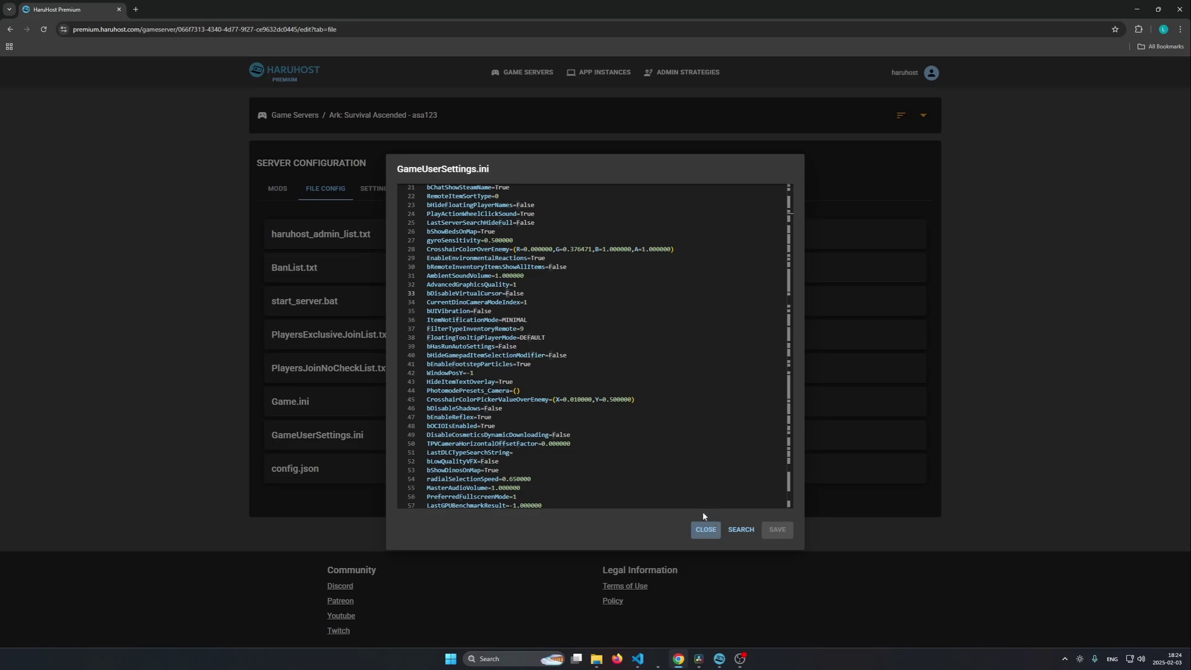
left_click(566, 355)
left_click_drag(584, 345, 431, 346)
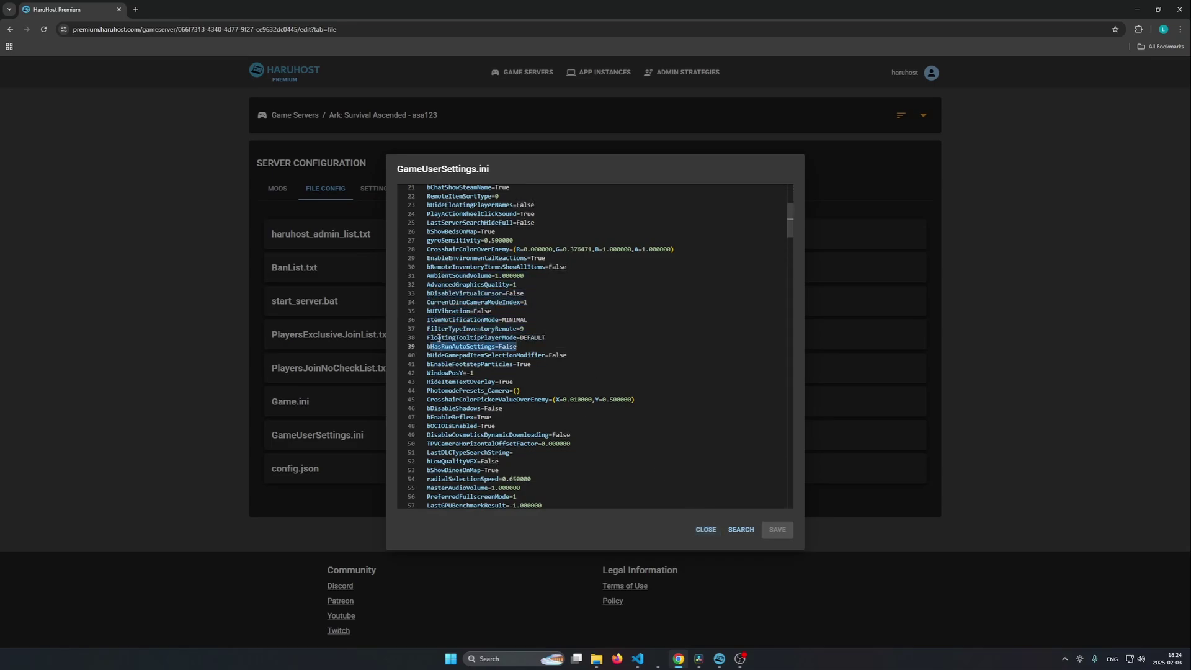
scroll(554, 312, "up", 3)
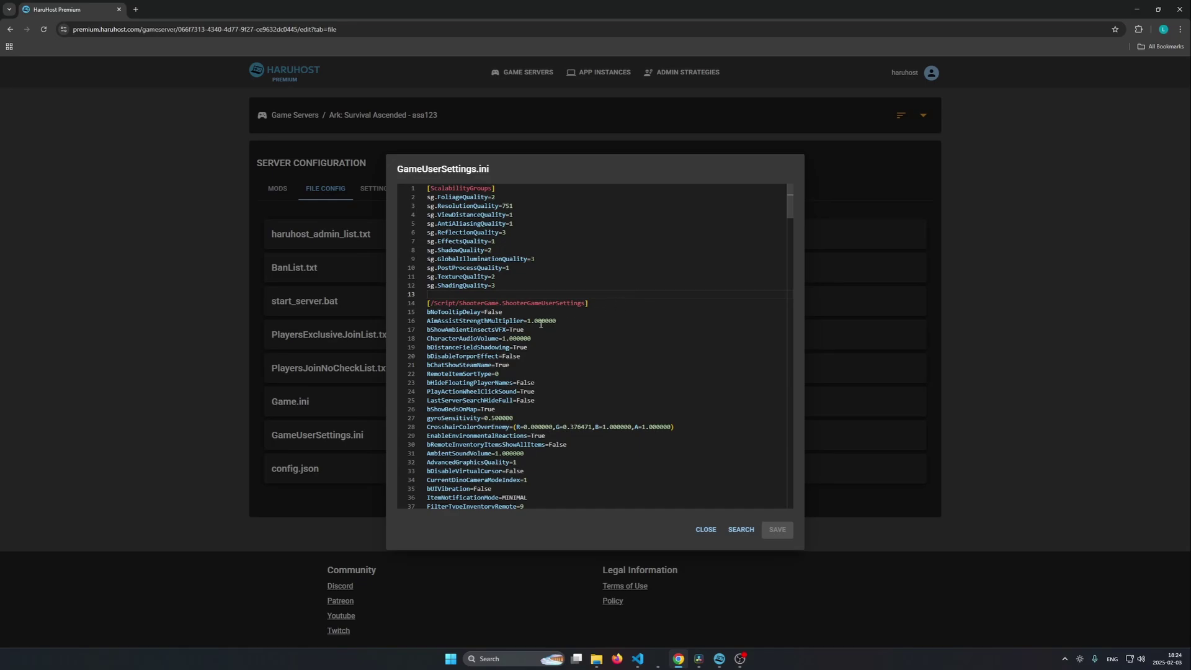
Step: Rename the server's display name from asa123 to asa, save, and go to Admin Strategies
left_click(706, 529)
left_click(370, 194)
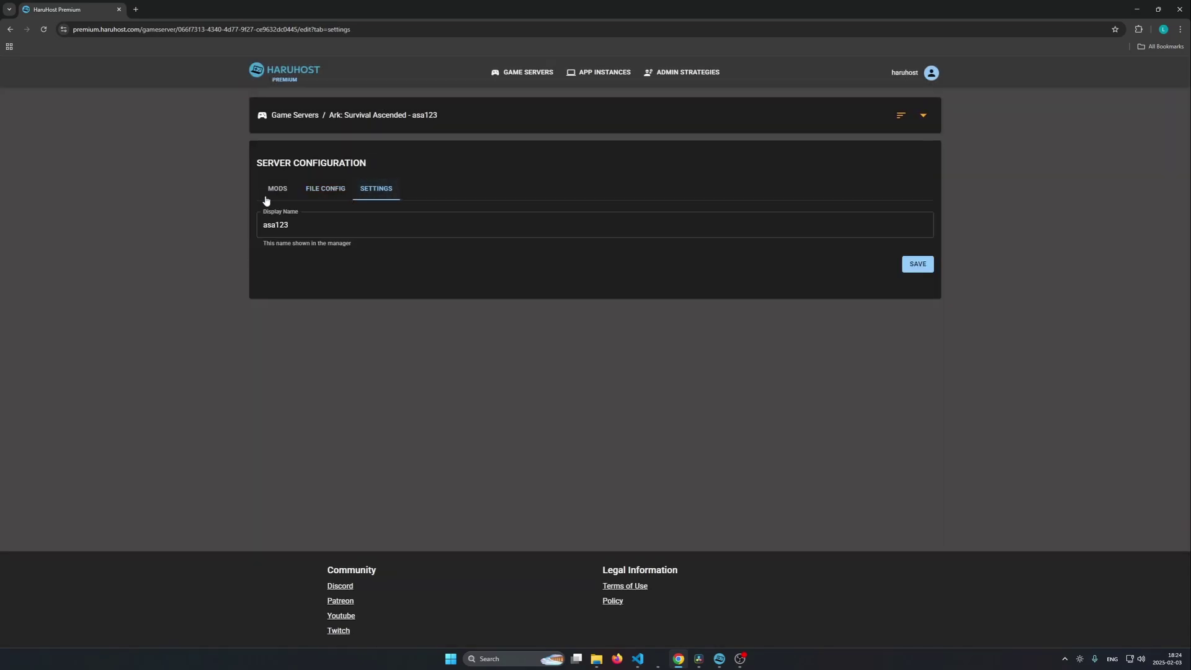
left_click(308, 223)
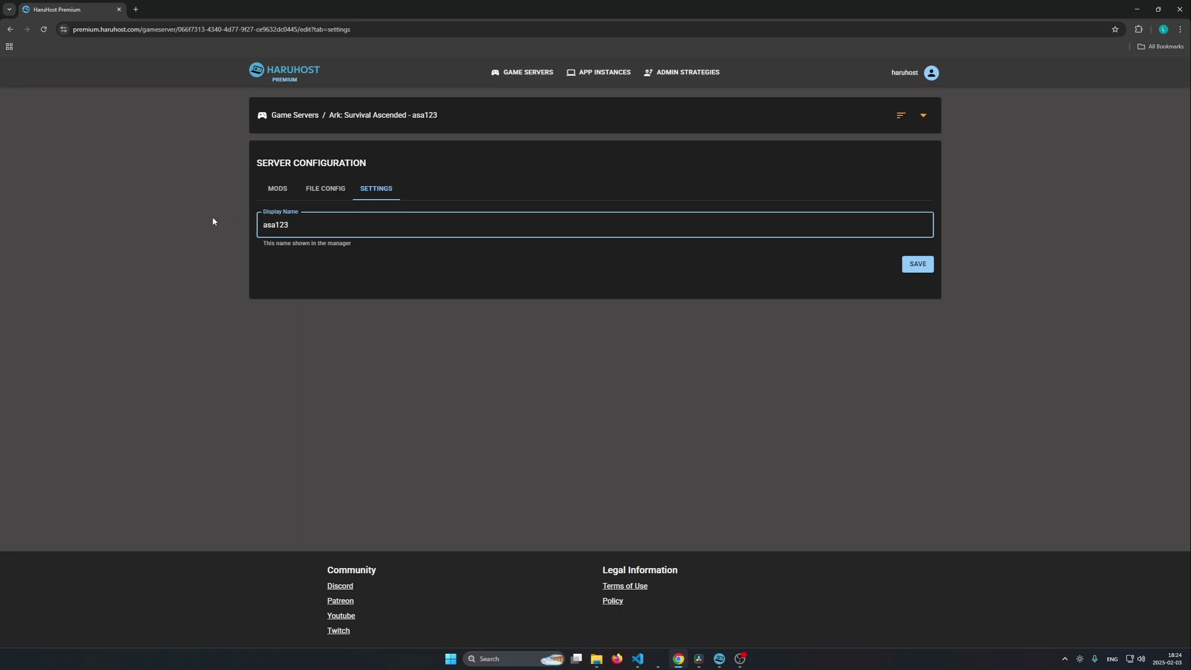
key("BackSpace")
key("BackSpace")
key("BackSpace")
left_click(916, 269)
left_click(917, 264)
left_click(652, 73)
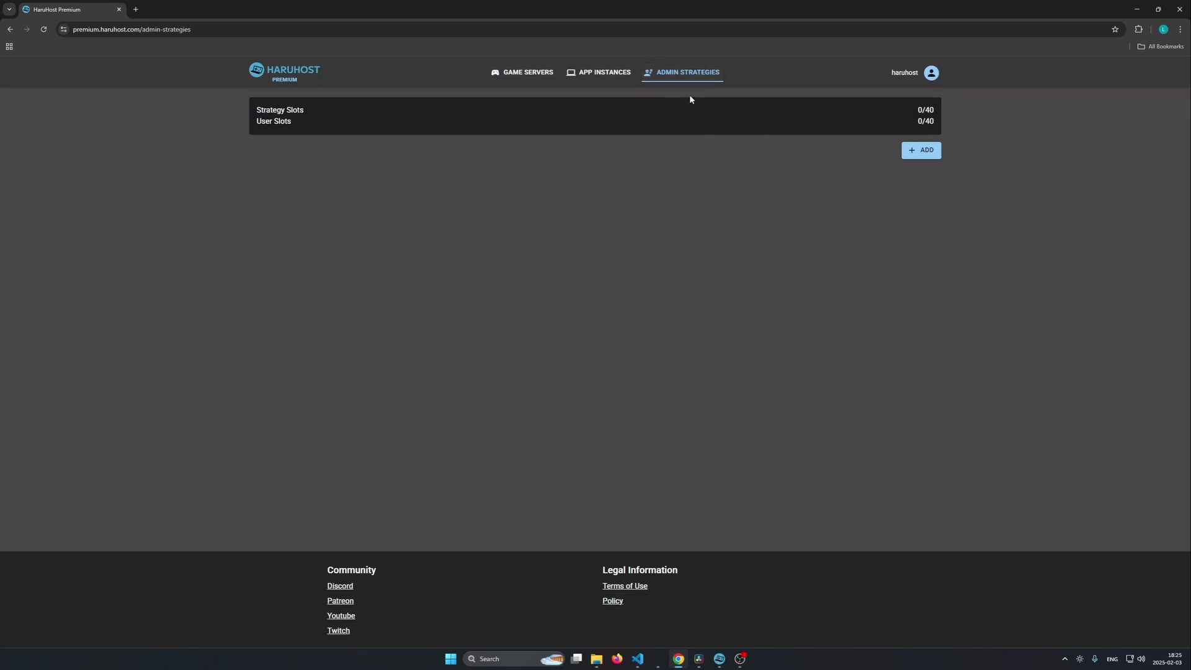
Step: Create the admin strategy 'str1' and expand its Game Servers section
left_click(929, 155)
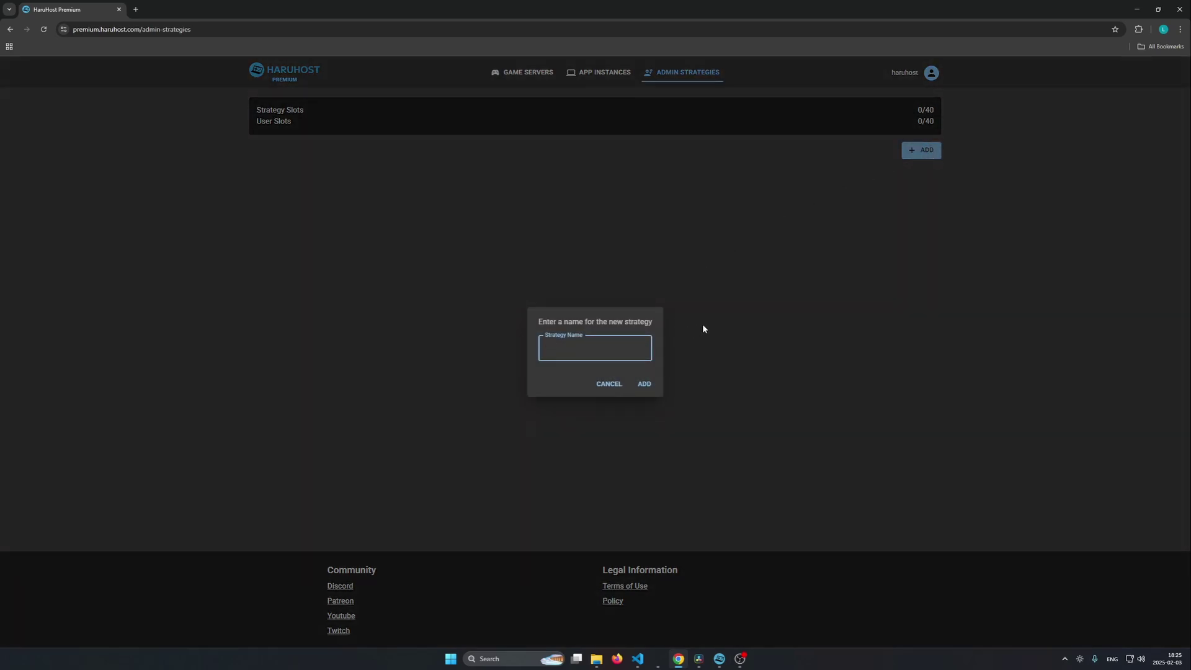
type("str1")
key("Return")
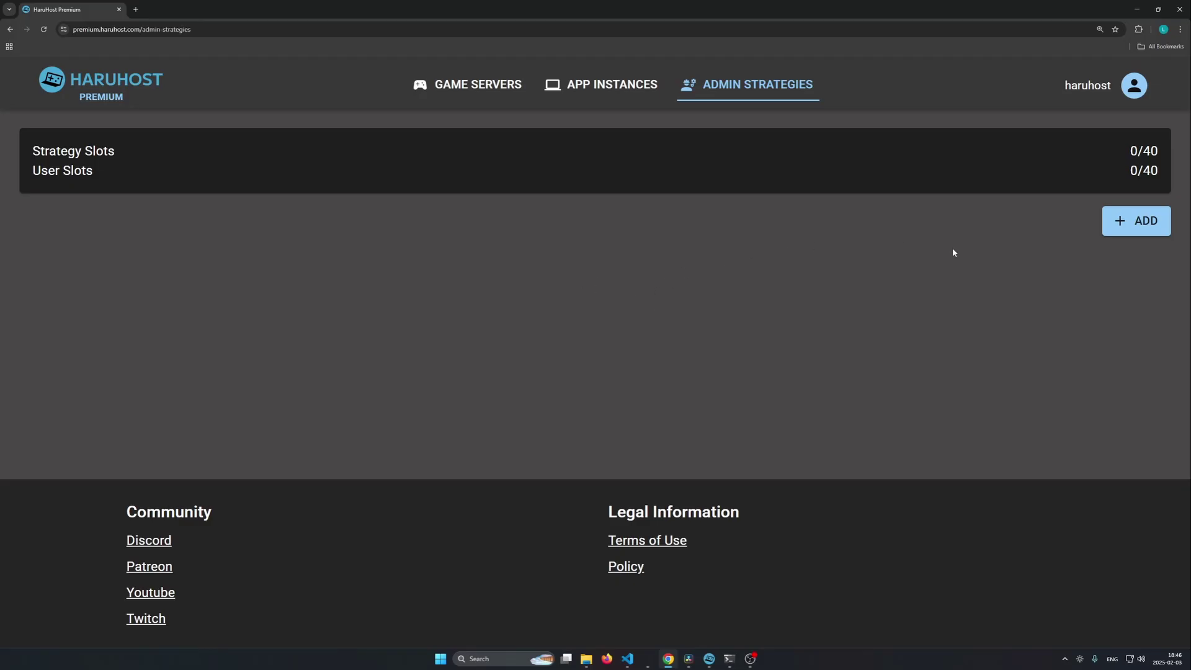
left_click(1132, 223)
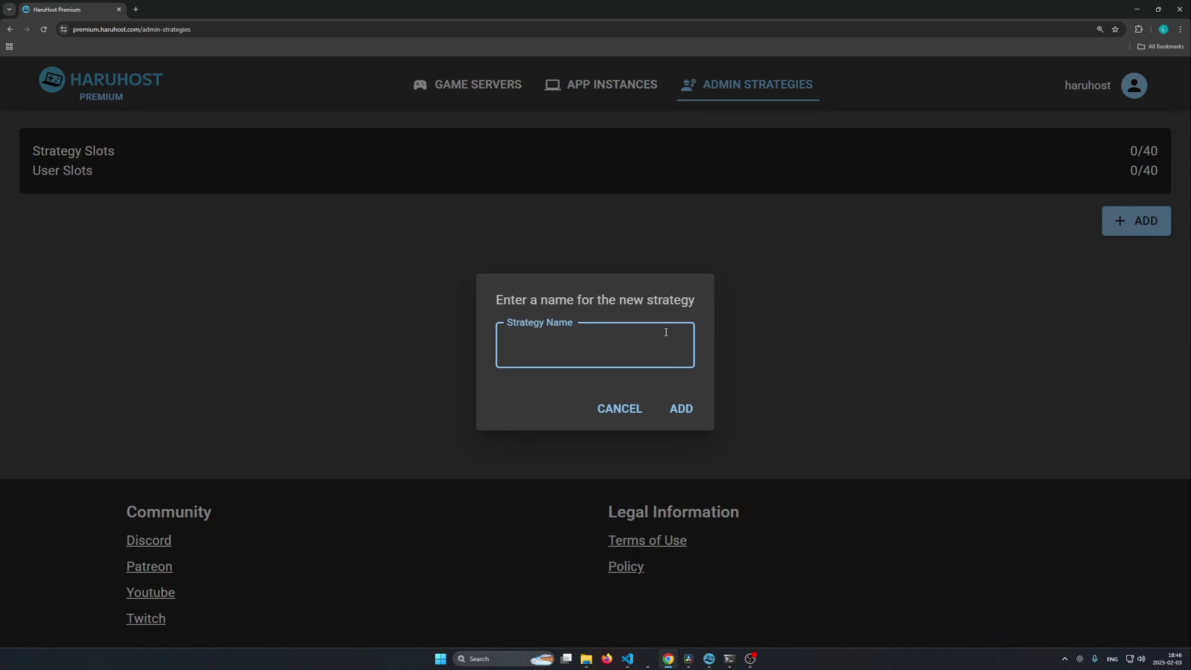
type("str1")
left_click(683, 411)
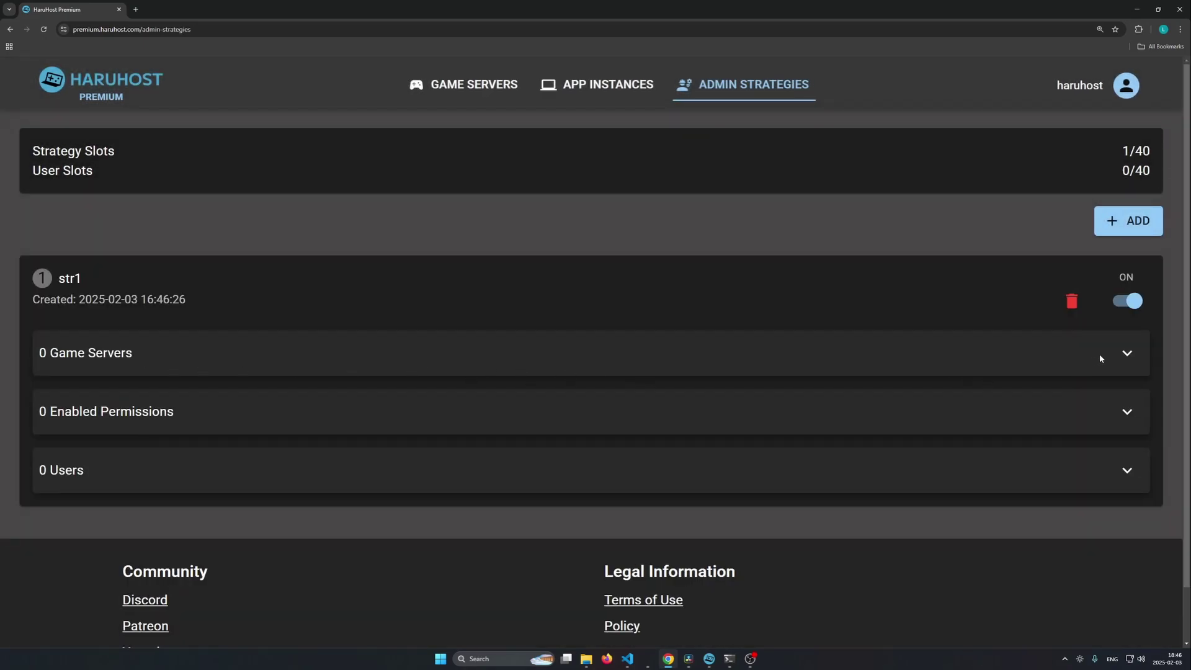
left_click(1127, 353)
Step: Add the asa and pal123 servers to str1 and scroll down to view both
left_click(1109, 439)
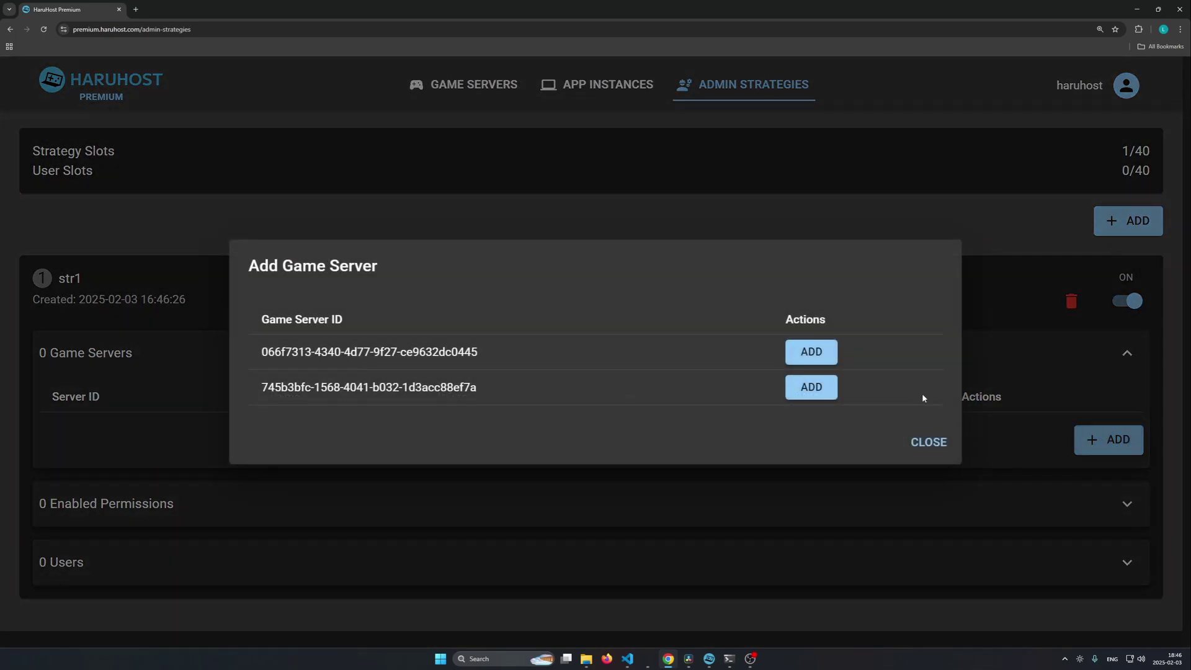
left_click(812, 351)
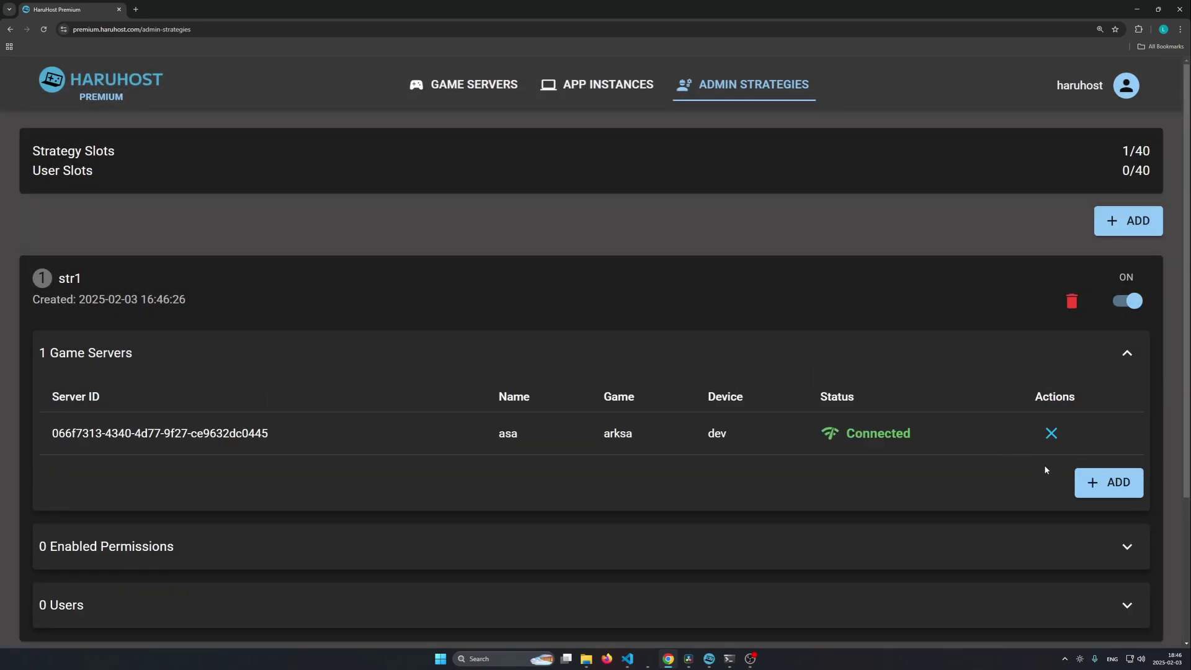
left_click(1083, 483)
left_click(823, 383)
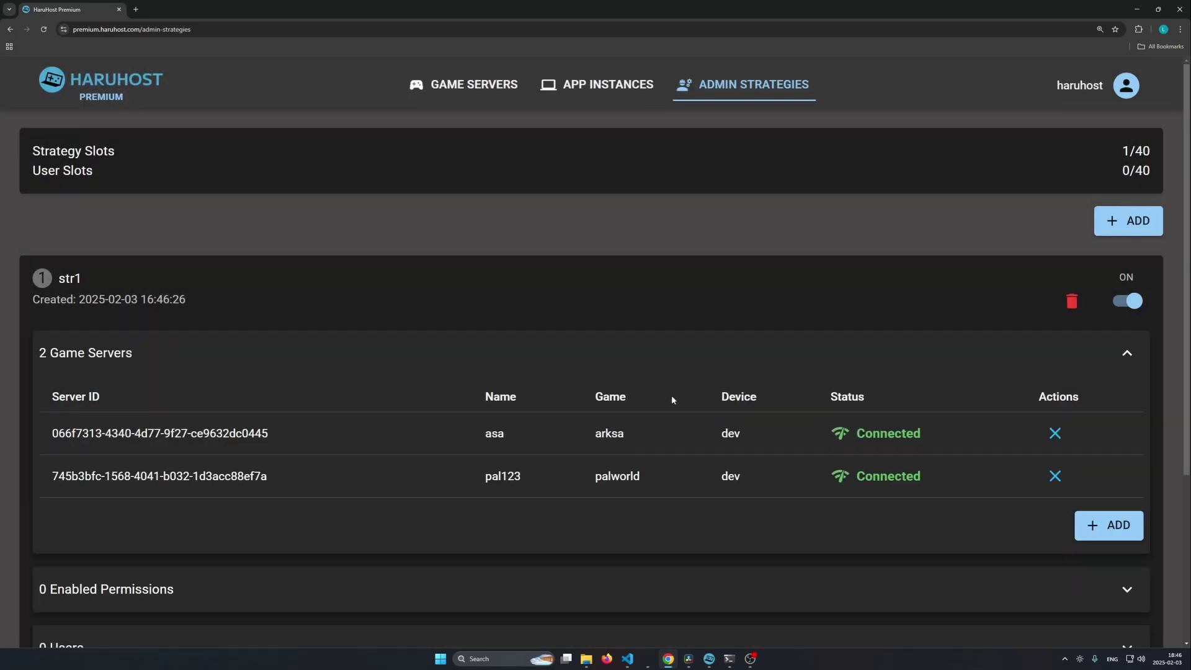
scroll(775, 395, "down", 2)
scroll(352, 373, "down", 1)
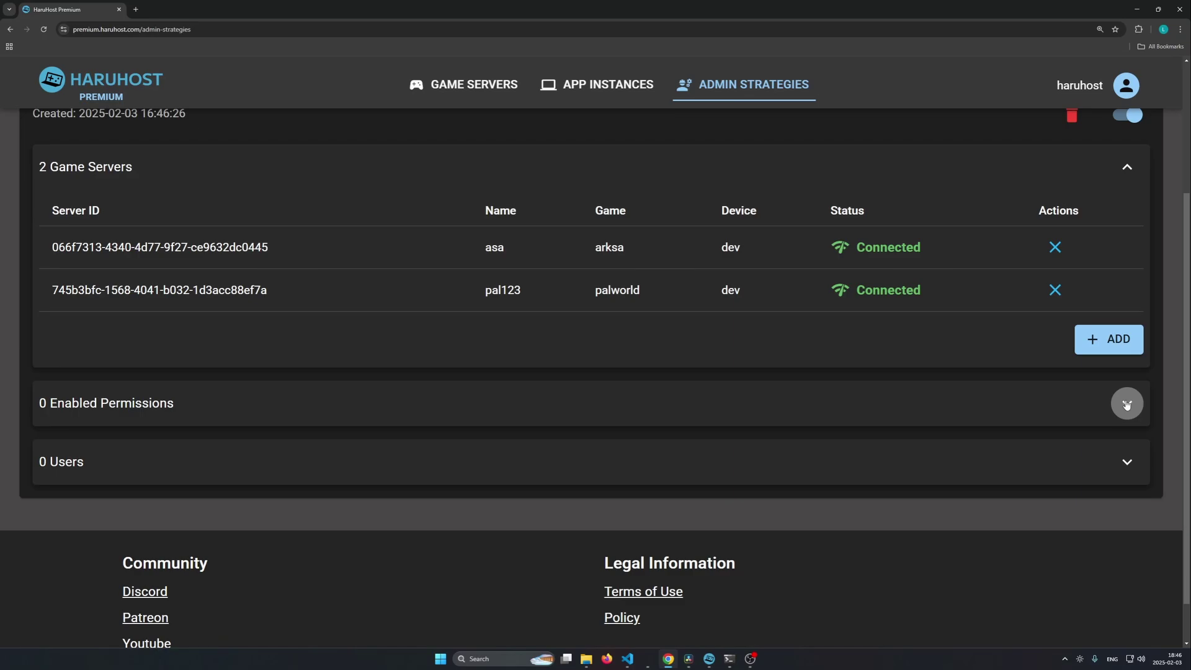
Step: Switch on actionBackup in str1's Enabled Permissions, then expand its empty Users section
left_click(1127, 404)
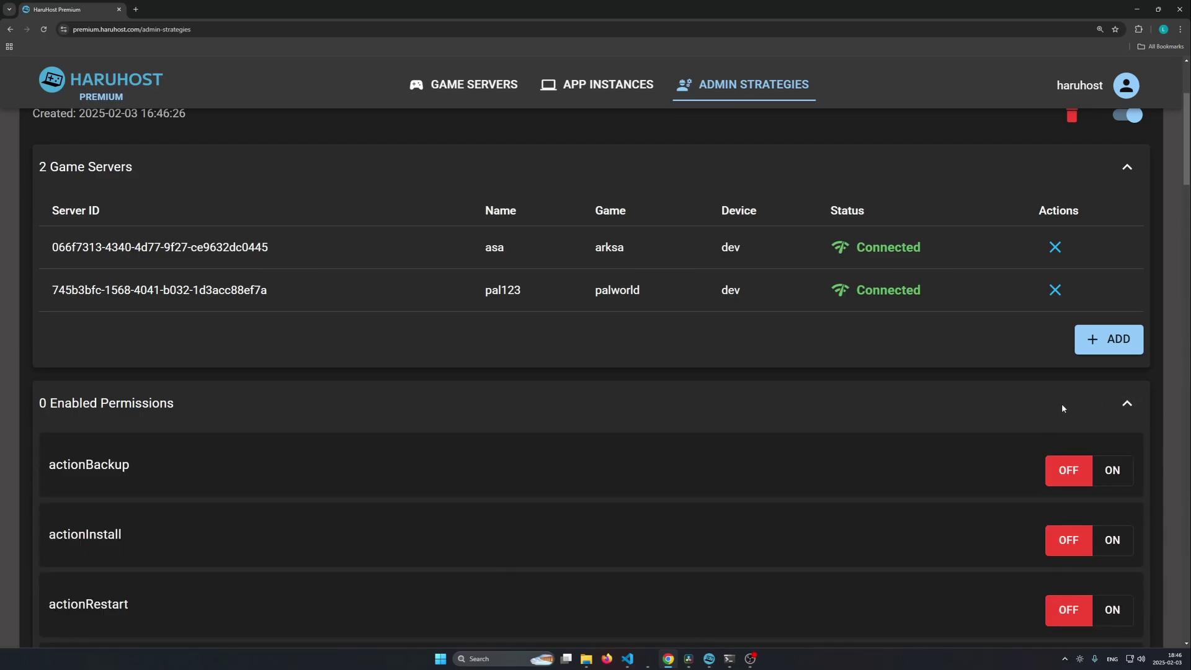
scroll(935, 427, "down", 1)
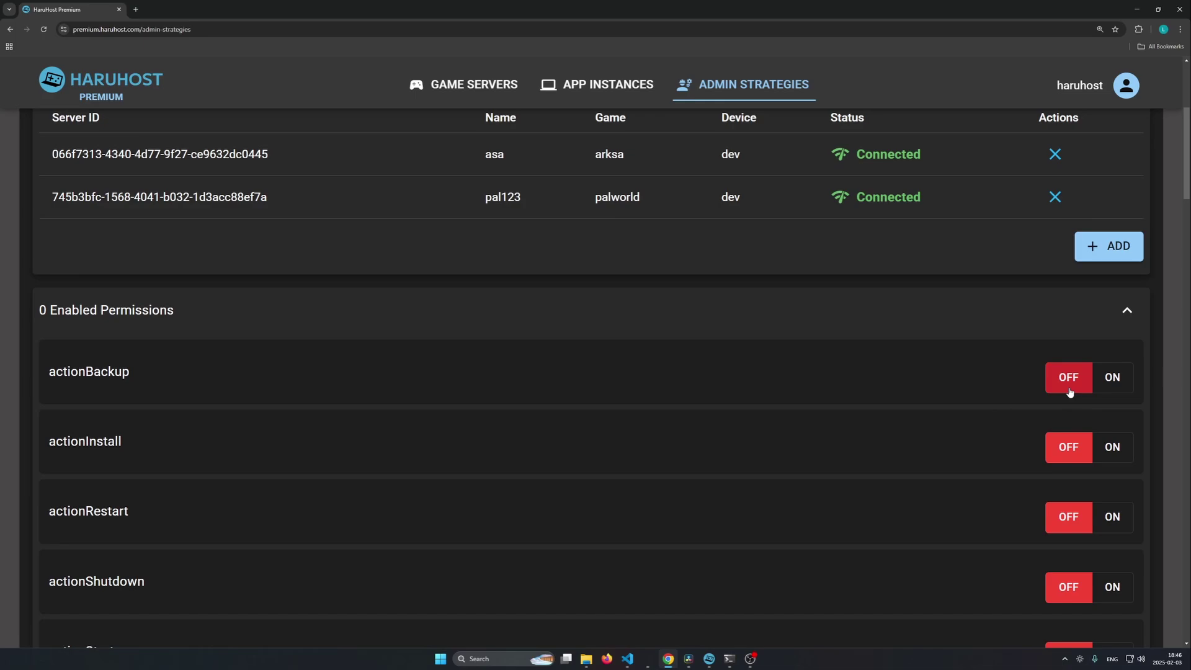
left_click(1105, 378)
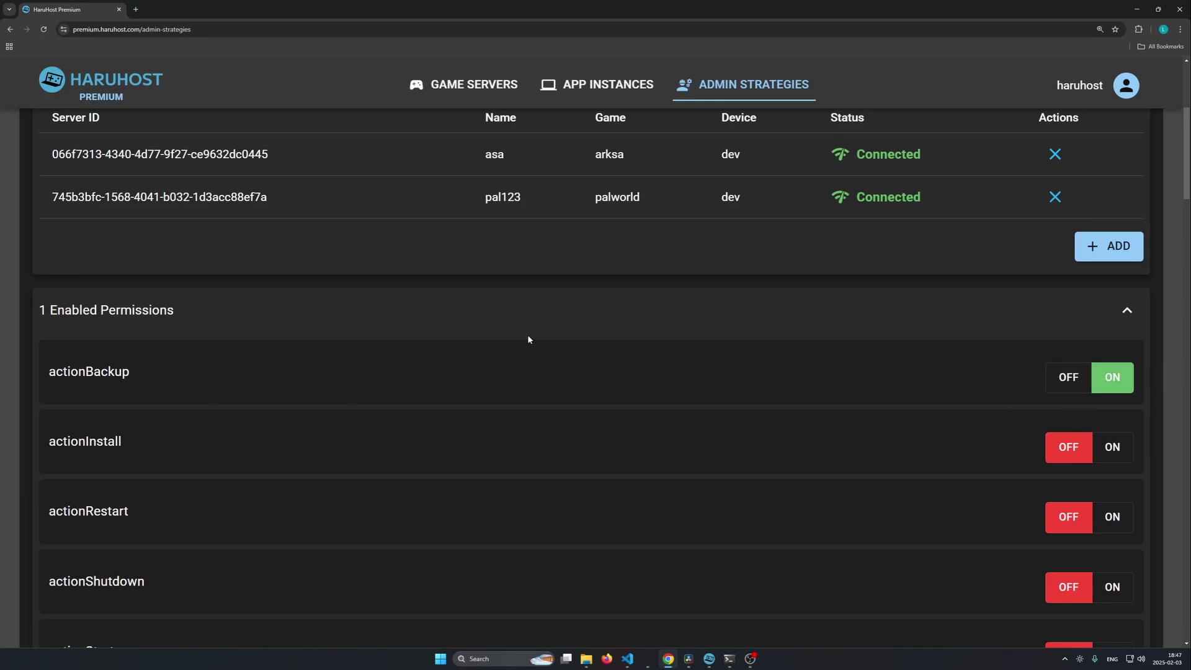
left_click(1127, 311)
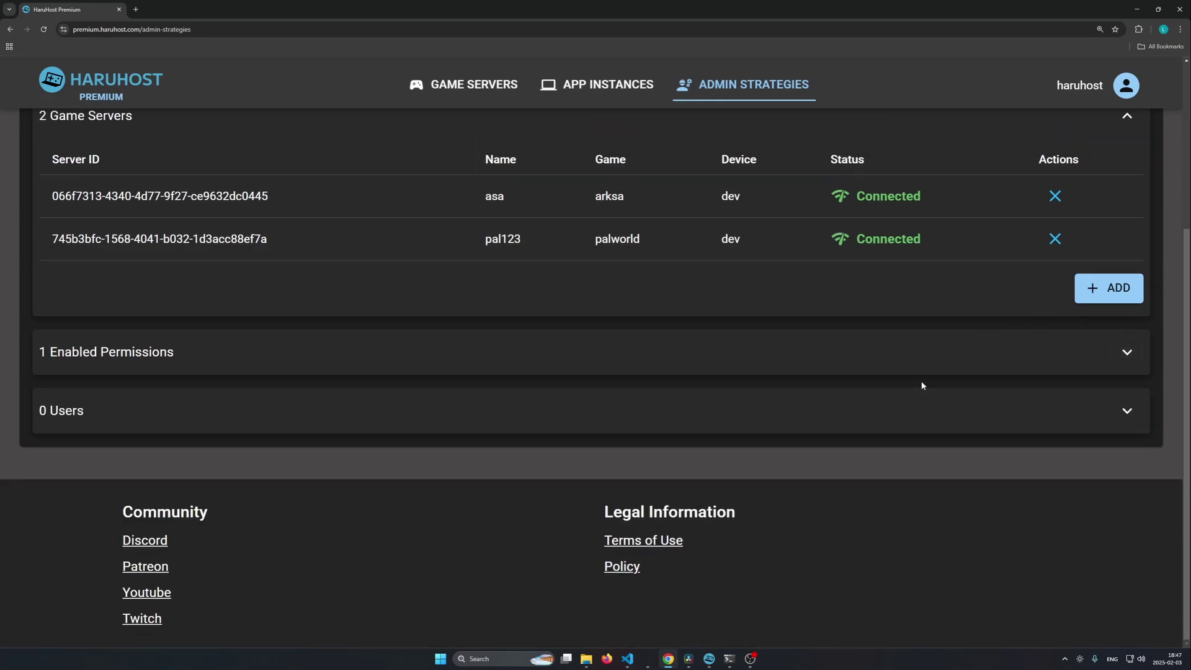
left_click(1120, 408)
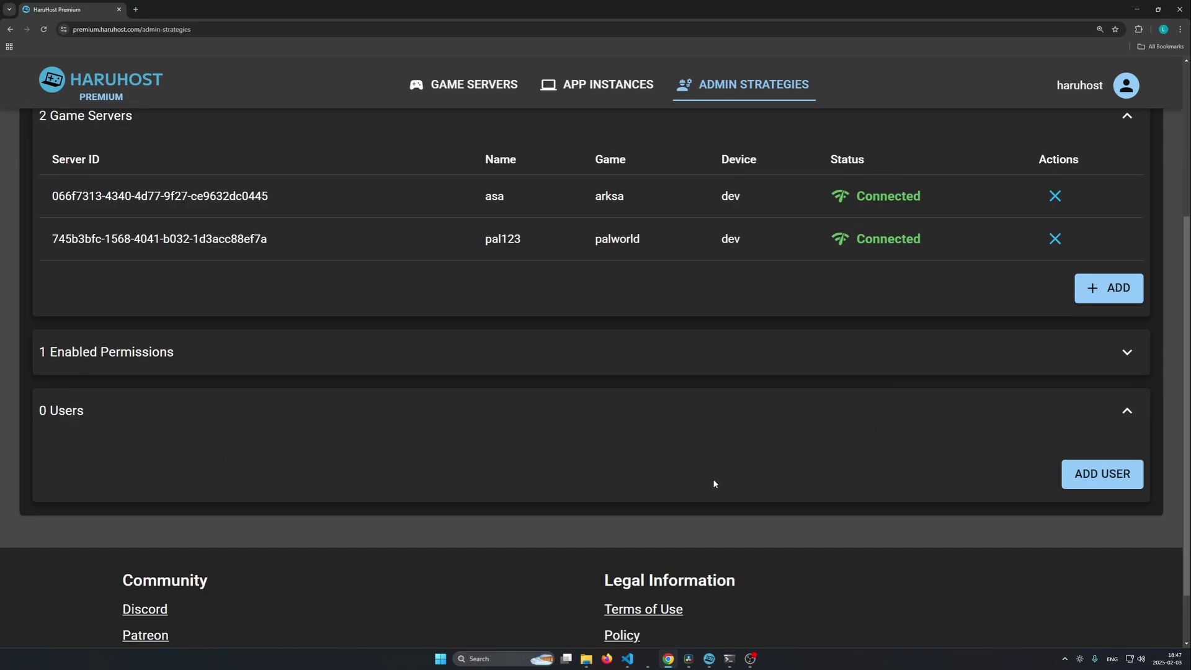
Step: In the other browser, log into HaruHost with the test account via Discord
left_click(648, 659)
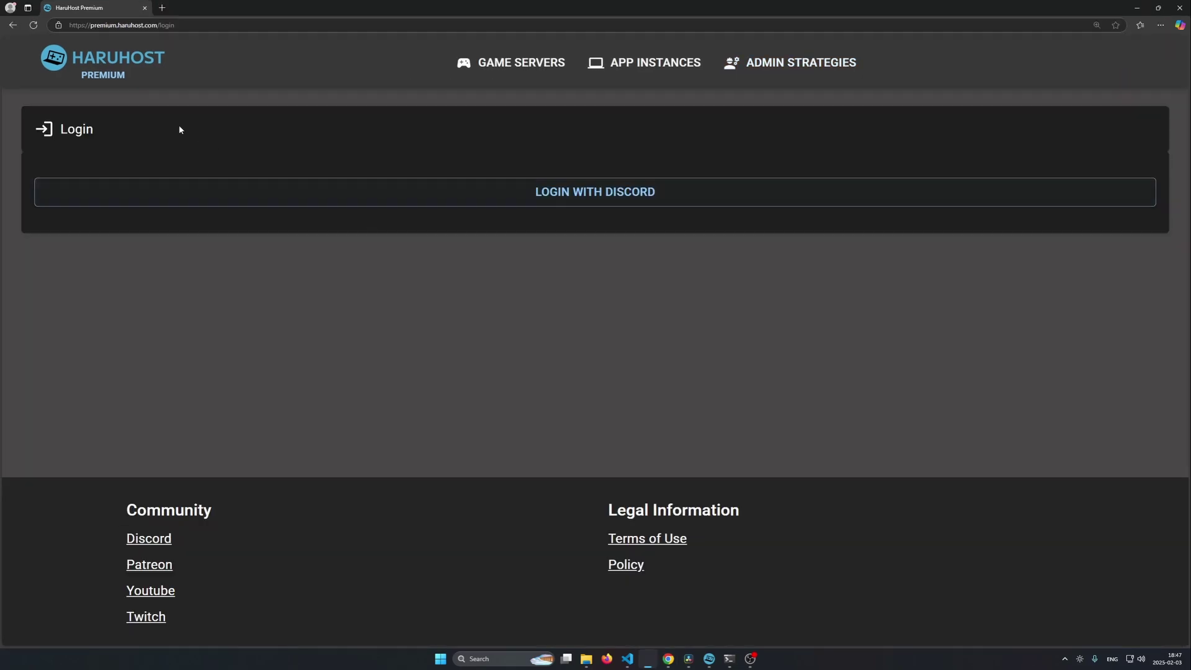
left_click(594, 196)
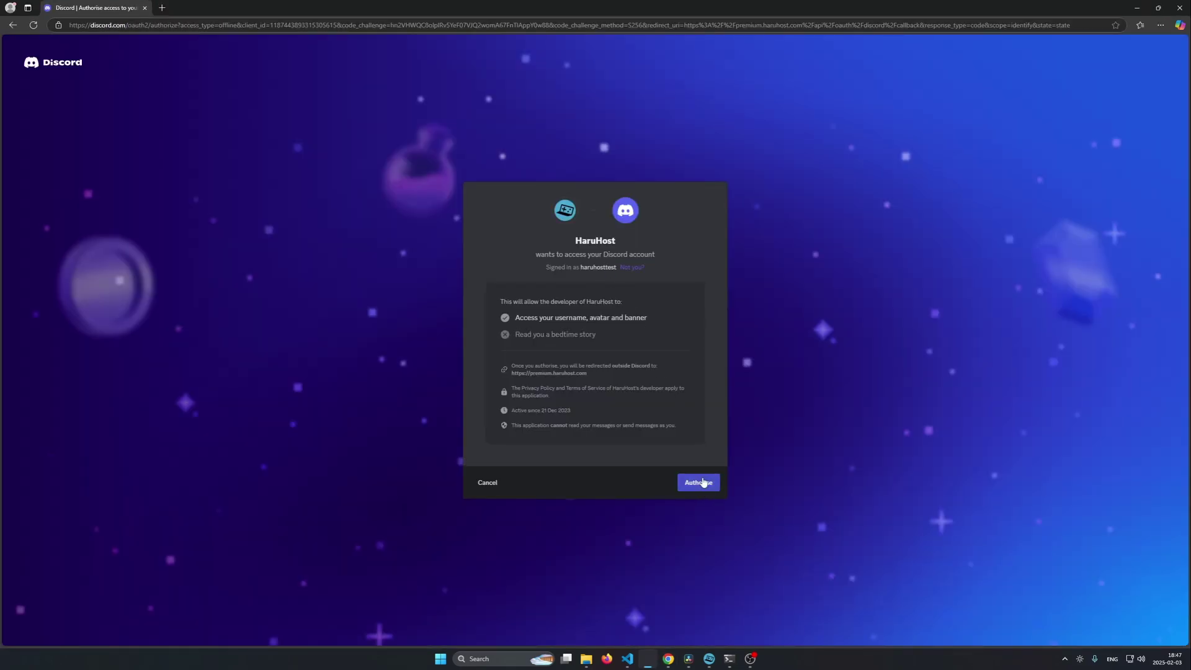
left_click(704, 483)
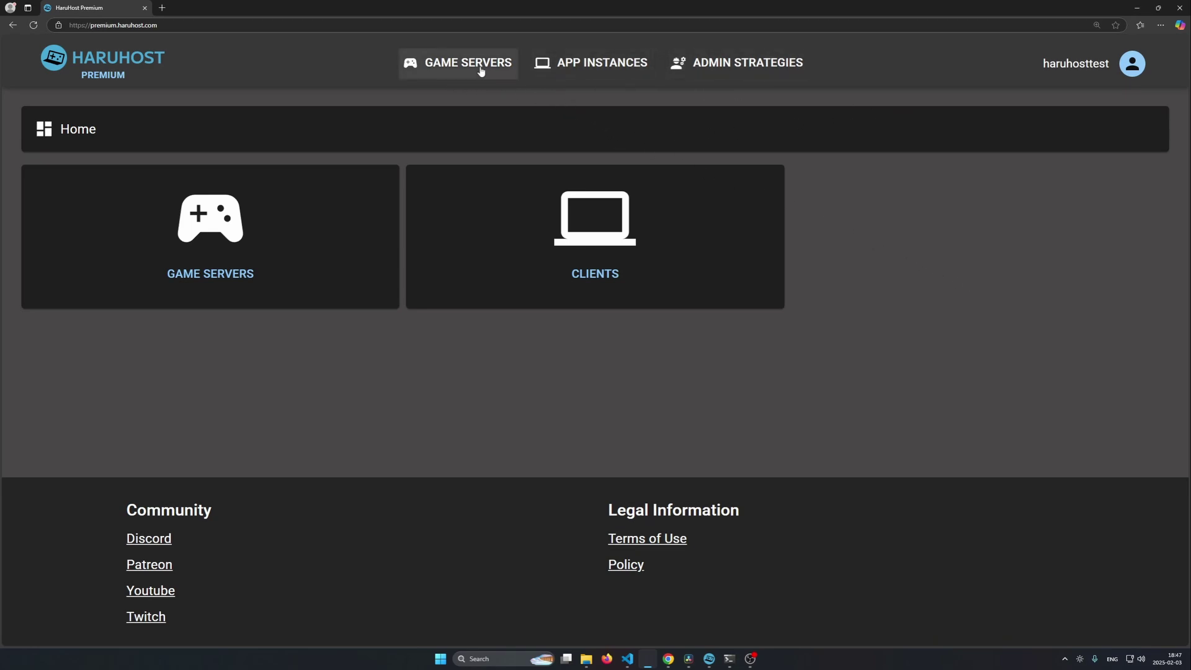
Step: Copy the test account's User ID from My Profile and return to the admin's page
left_click(1133, 64)
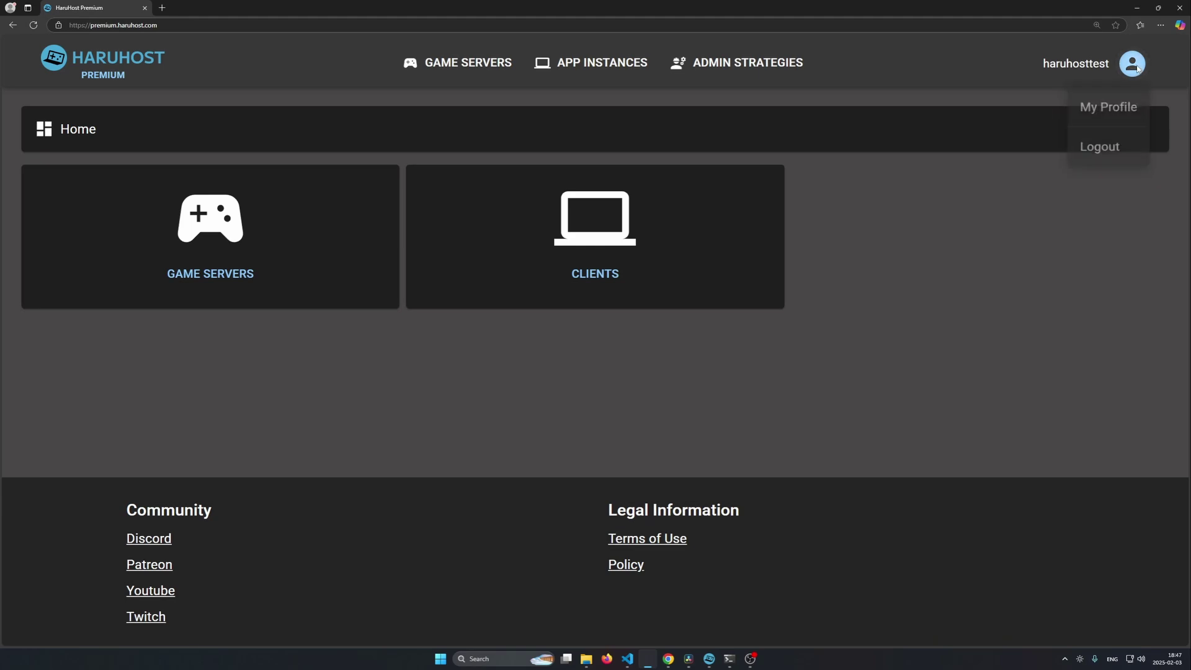
left_click(1097, 112)
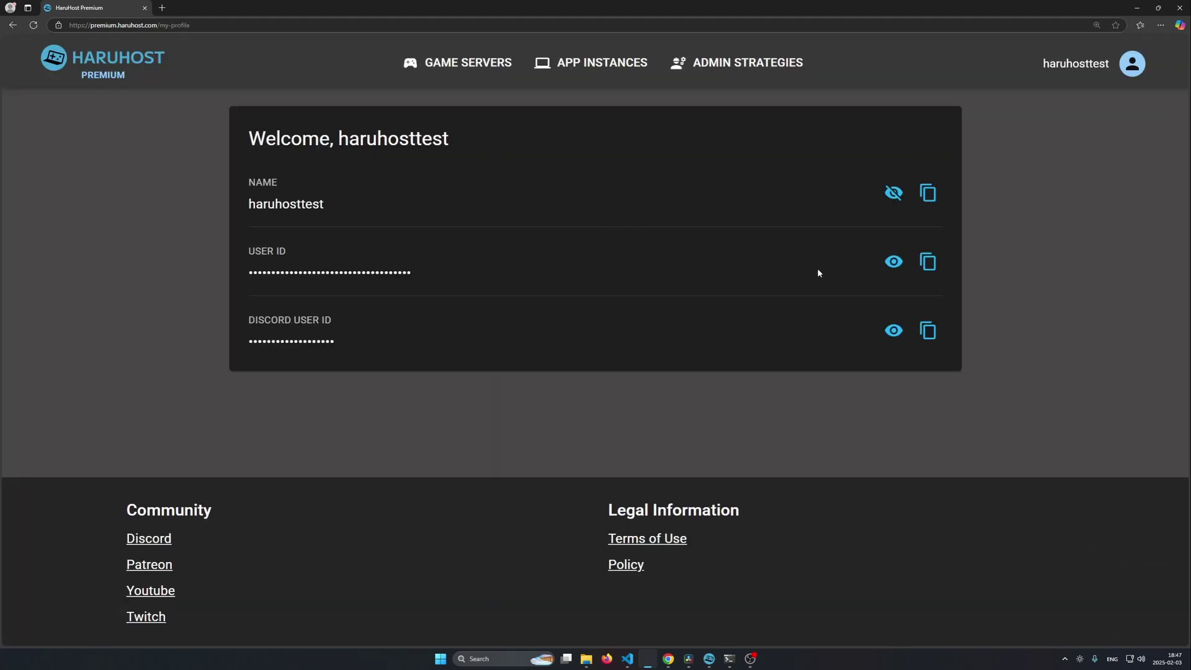
left_click(928, 263)
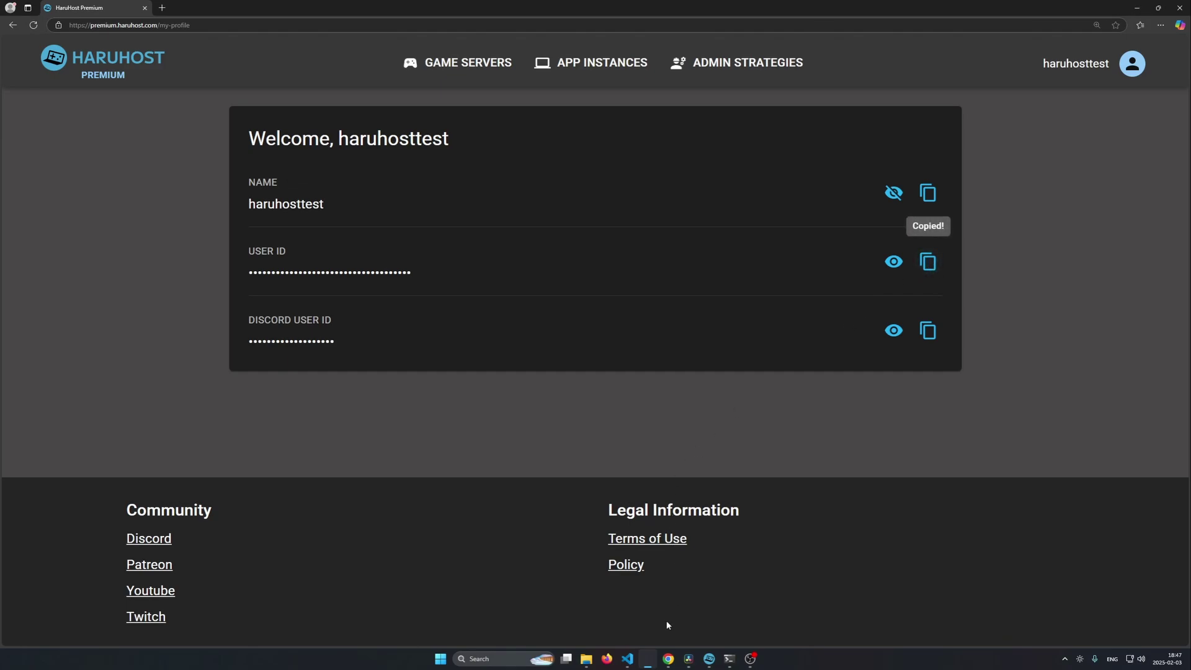
left_click(668, 659)
Step: Add the test account to strategy str1 as a user by pasting its copied User ID
left_click(1098, 474)
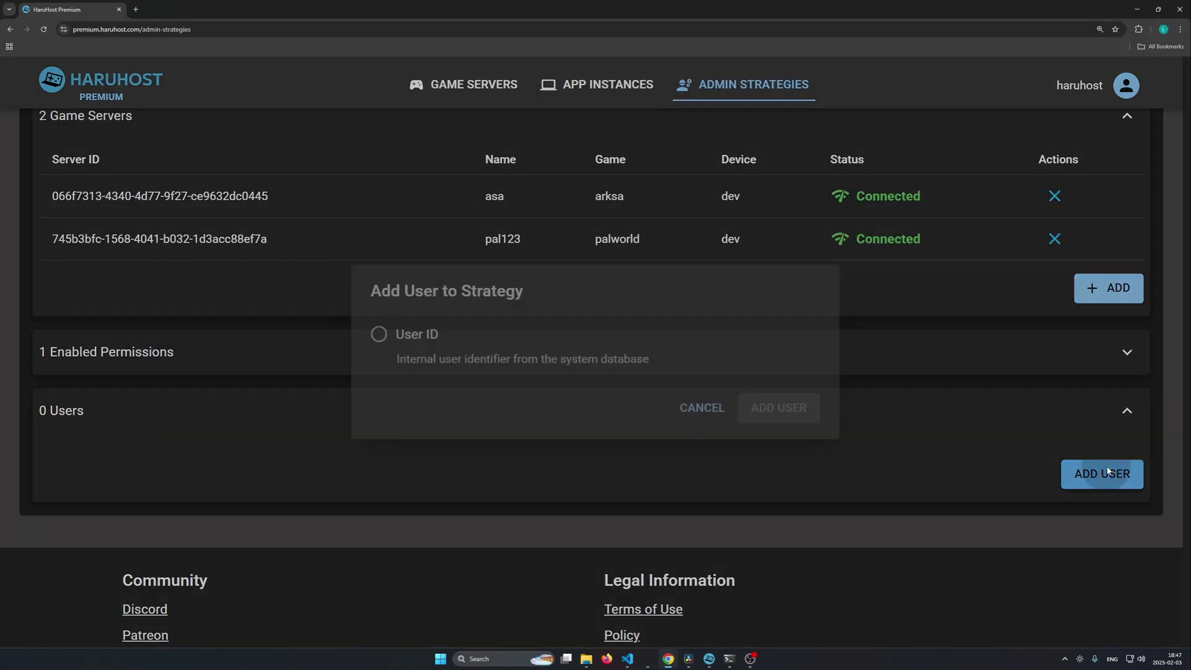
left_click(417, 335)
left_click(624, 393)
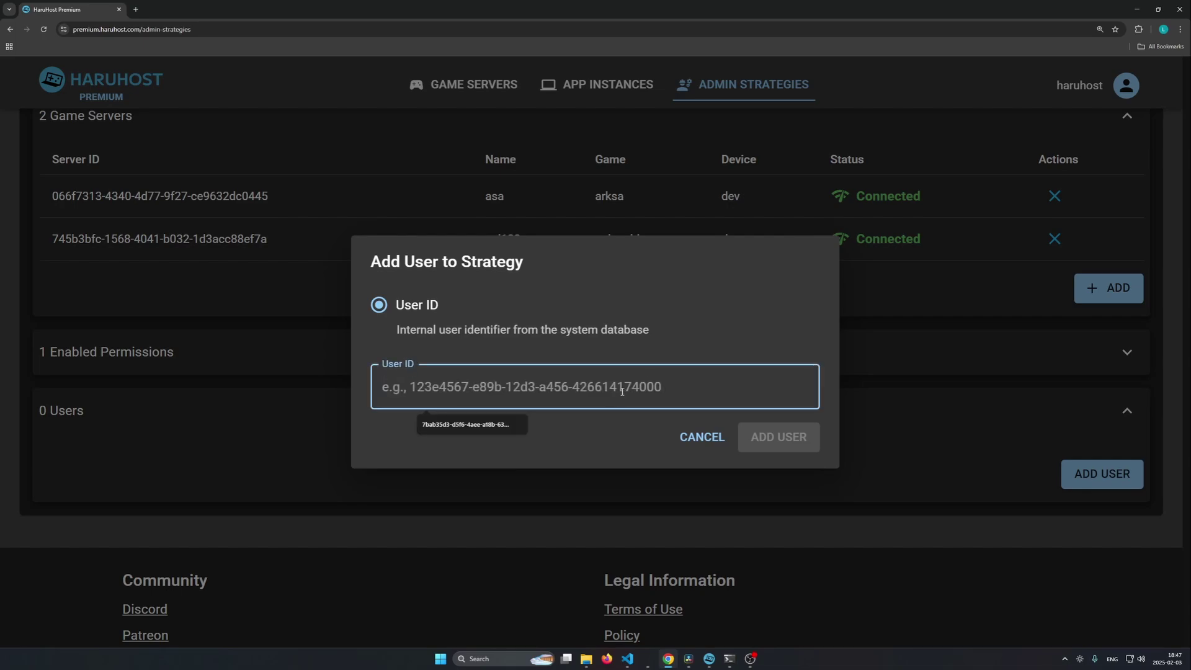
key("ctrl+v")
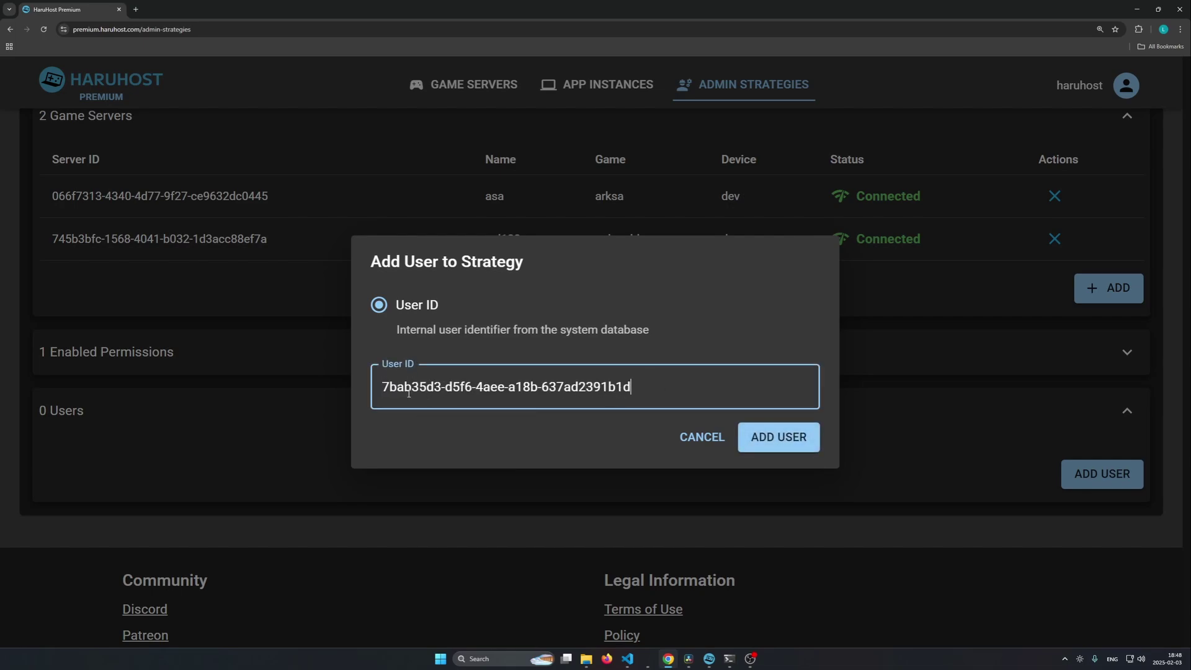
left_click(784, 440)
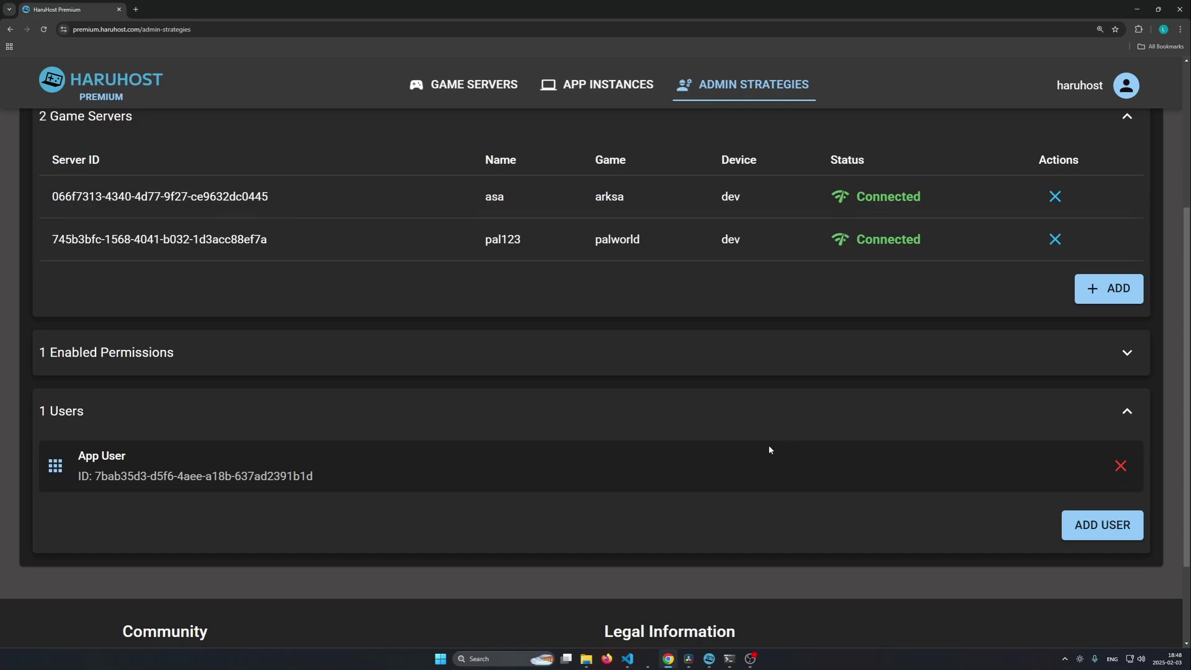
Step: In the test account's window, check Game Servers lists asa and pal123, both assigned as administrator
left_click(652, 662)
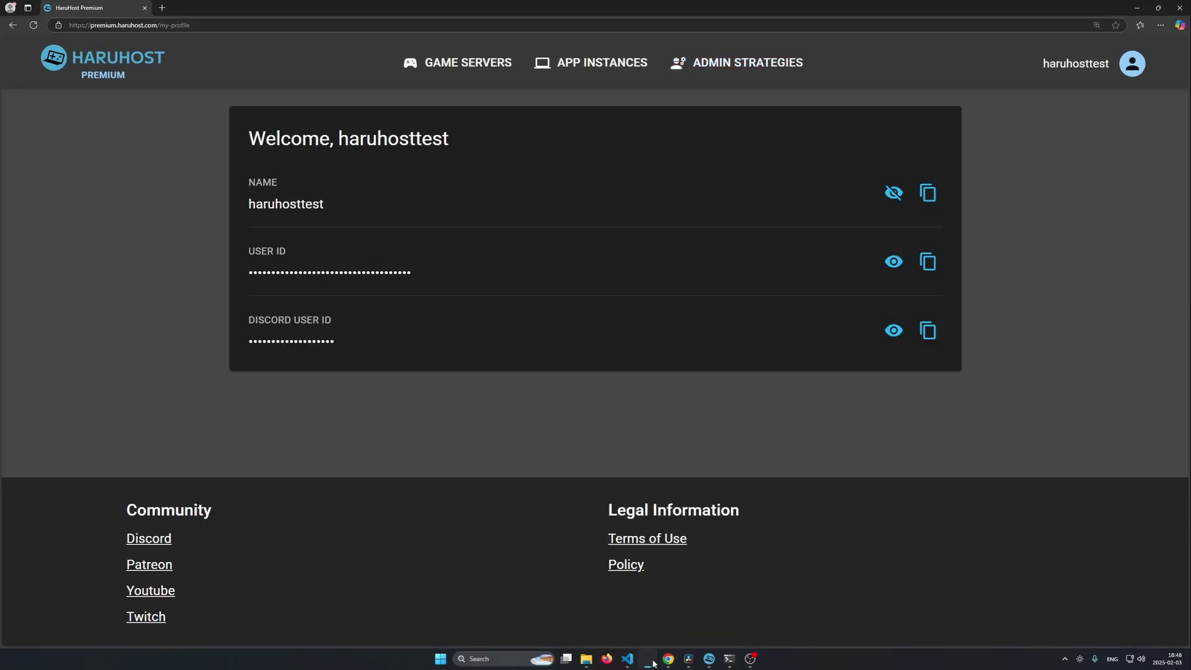
left_click(475, 67)
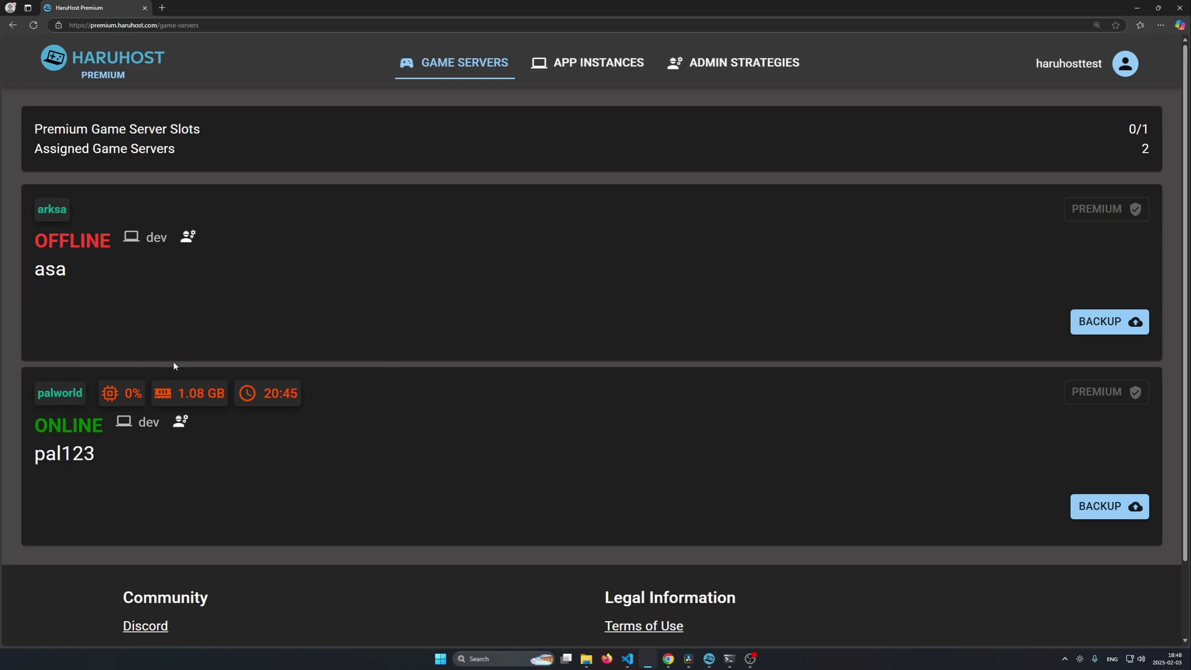
mouse_move(186, 427)
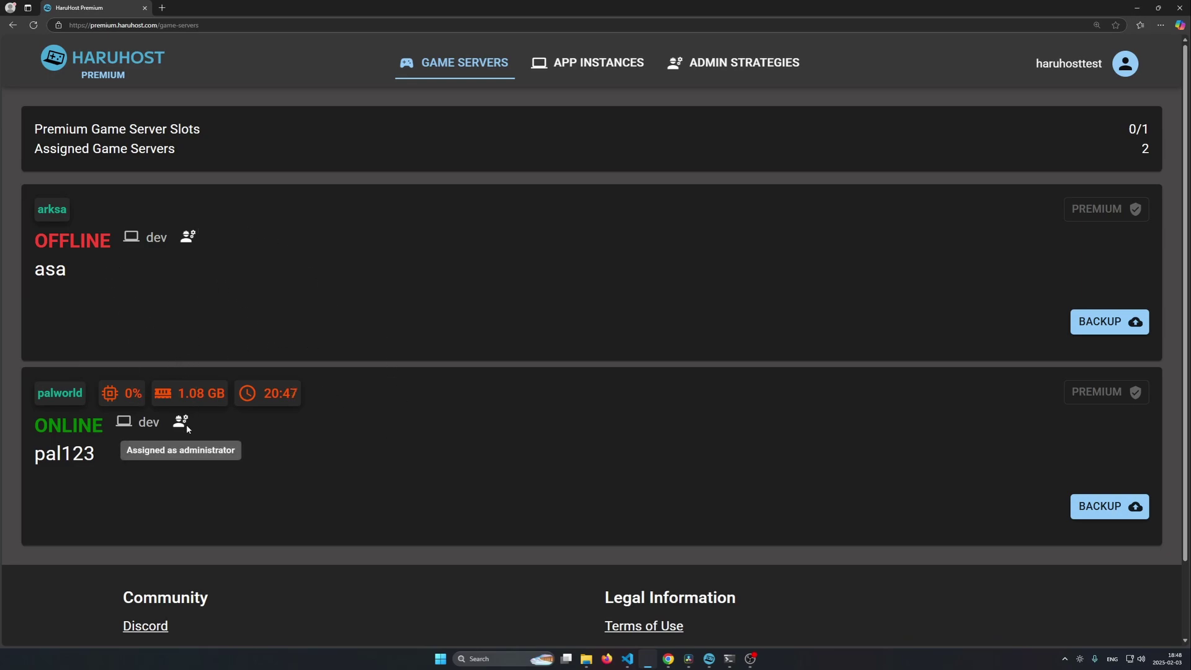
mouse_move(191, 239)
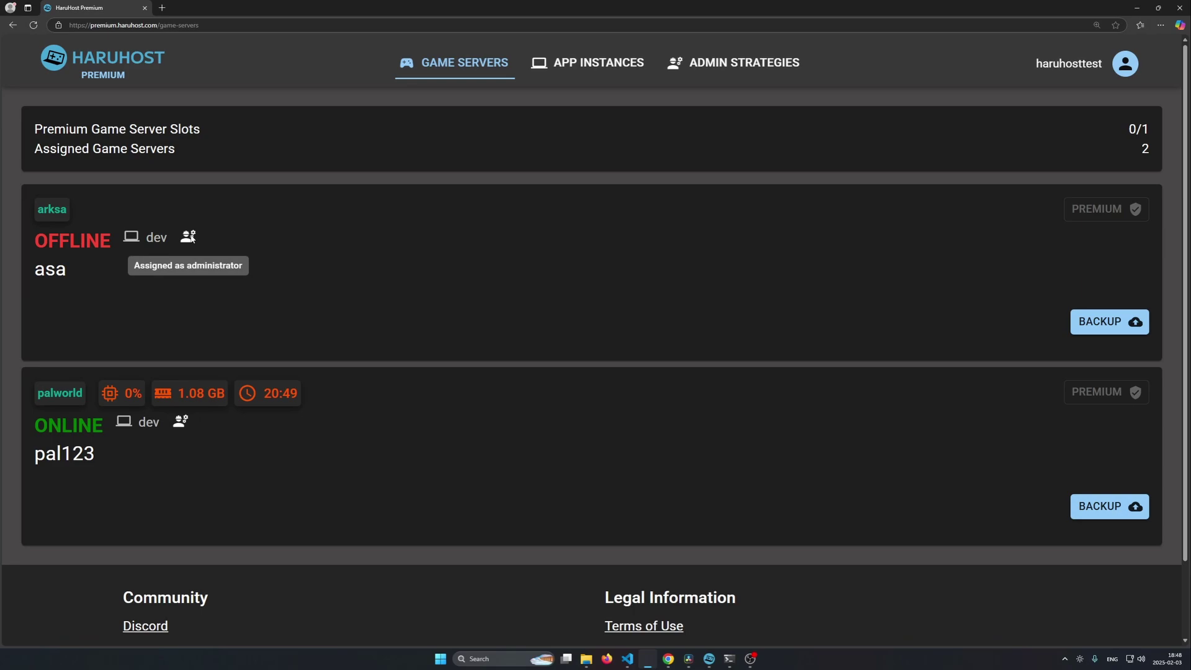